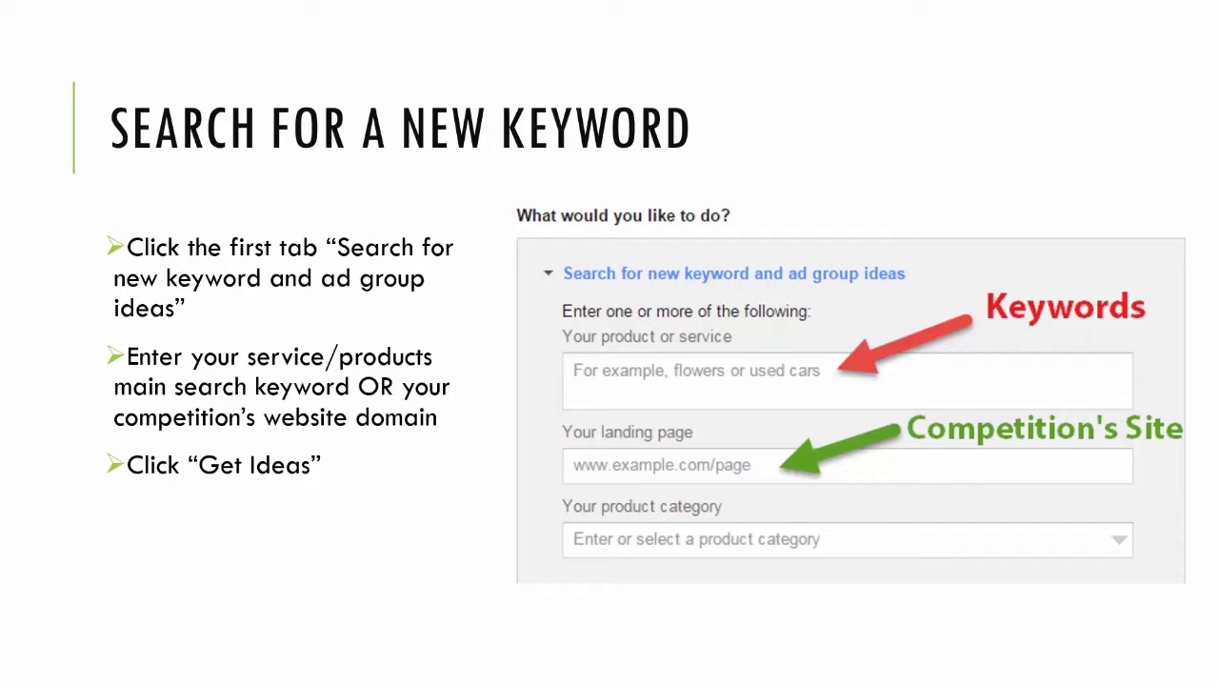
key(Right)
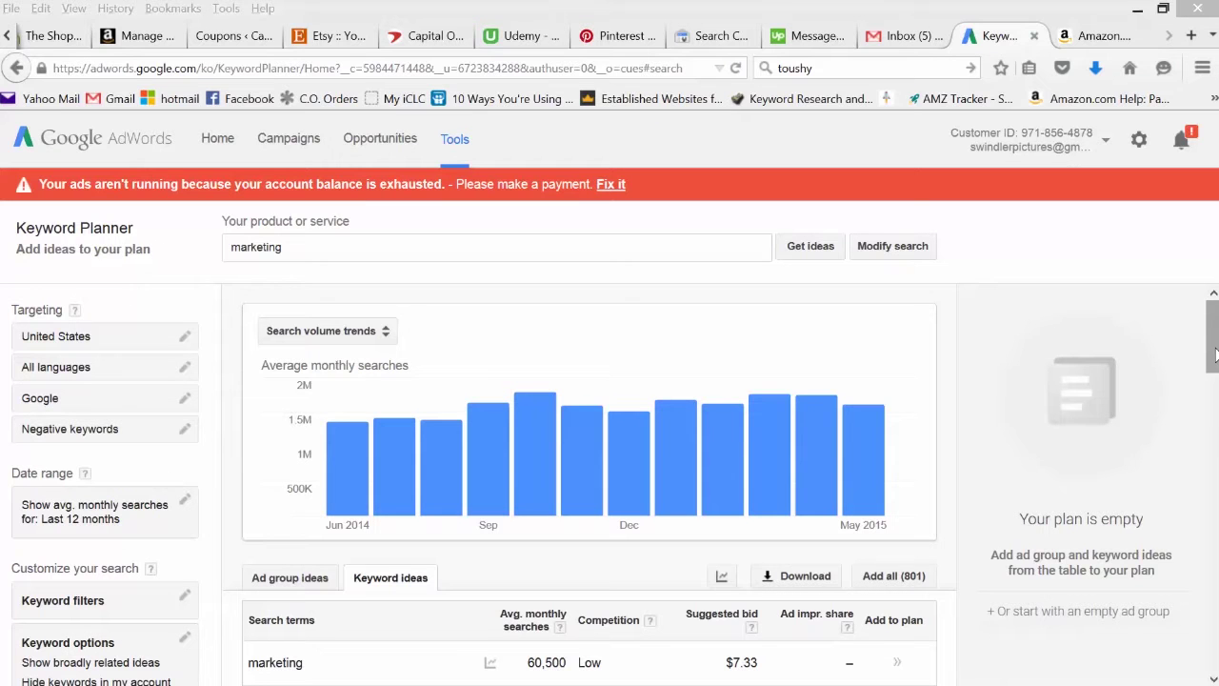
Review the keyword ideas table for "marketing" and sort the ideas by average monthly searches
click(313, 244)
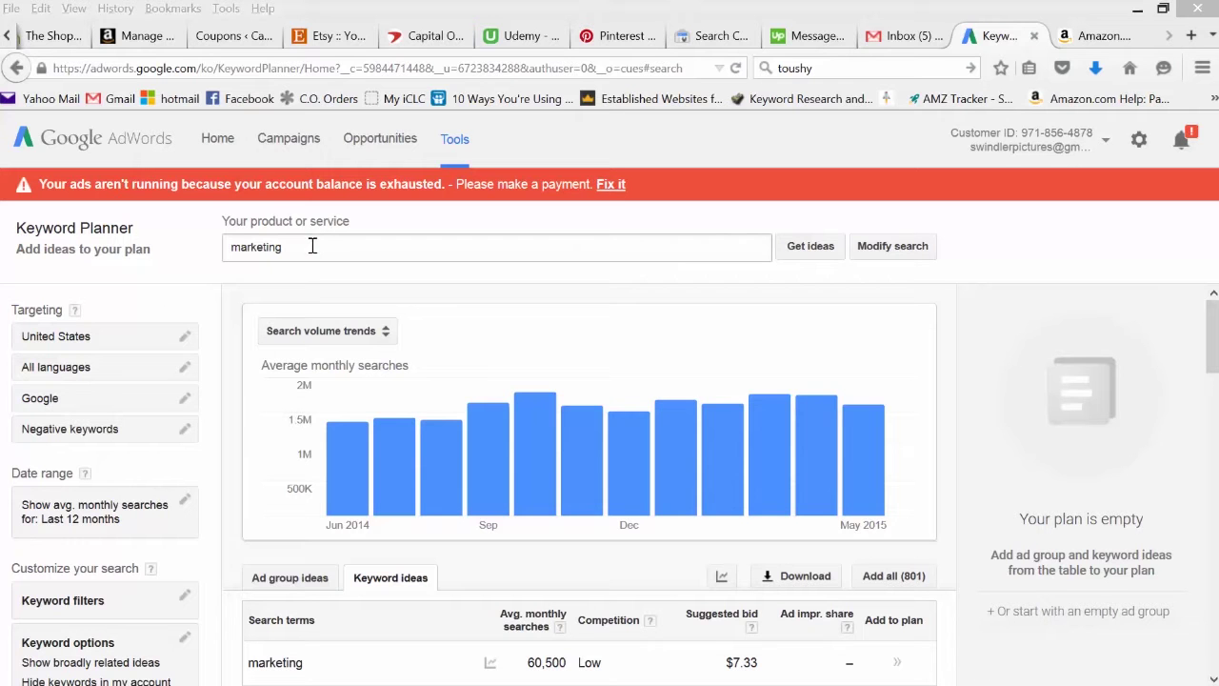
scroll(1216, 352, down, 5)
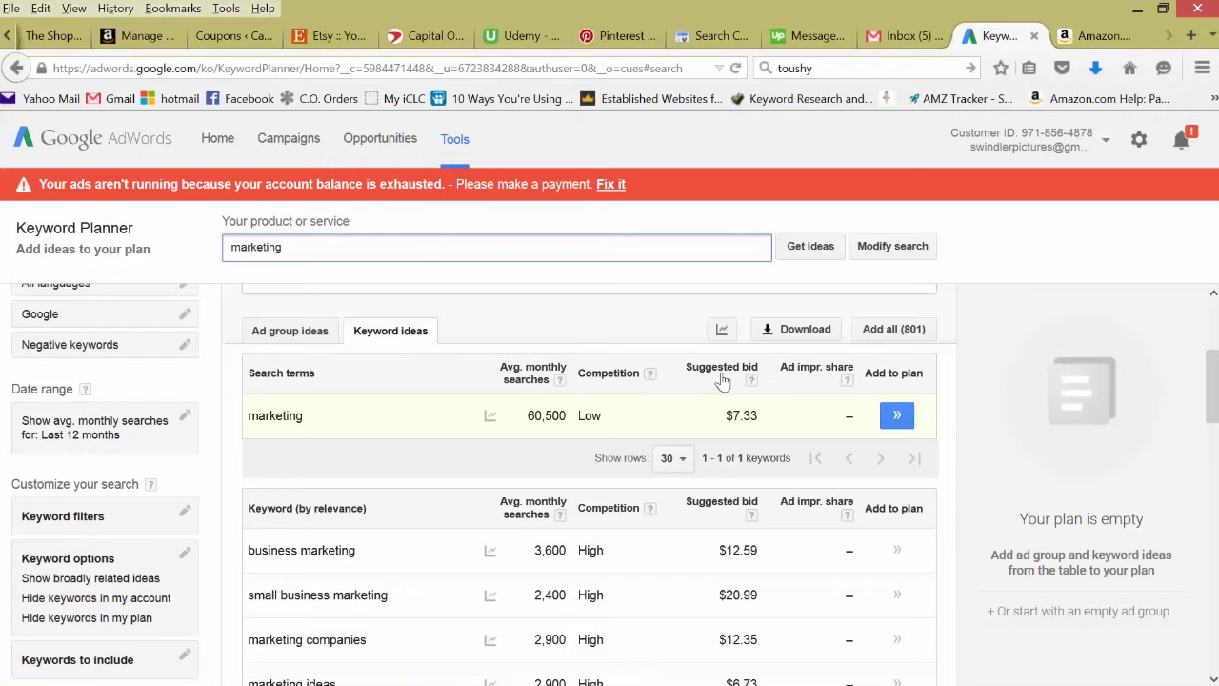
click(649, 376)
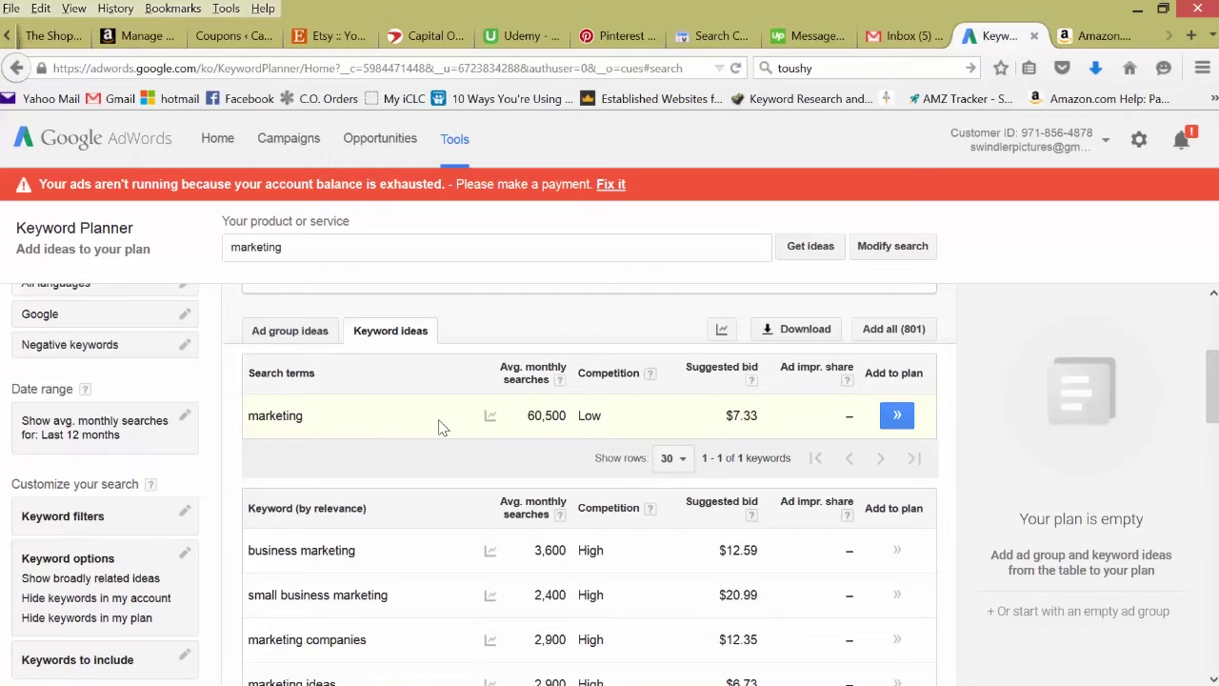
mouse_move(491, 416)
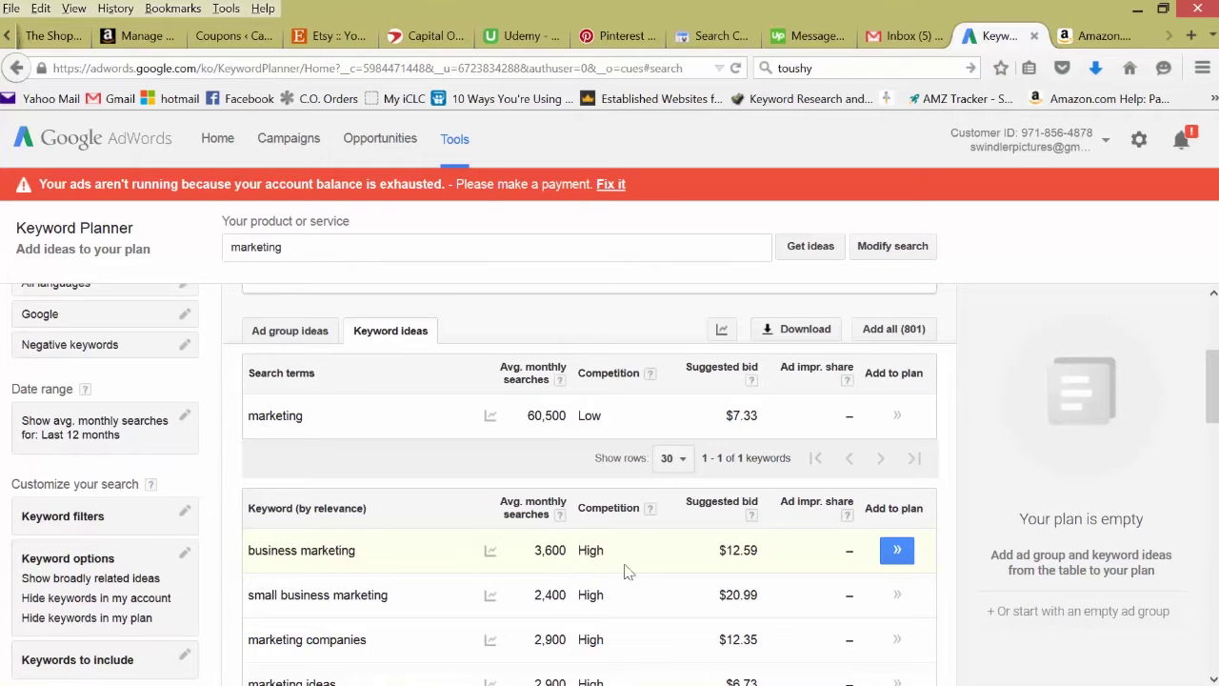
mouse_move(650, 512)
click(537, 508)
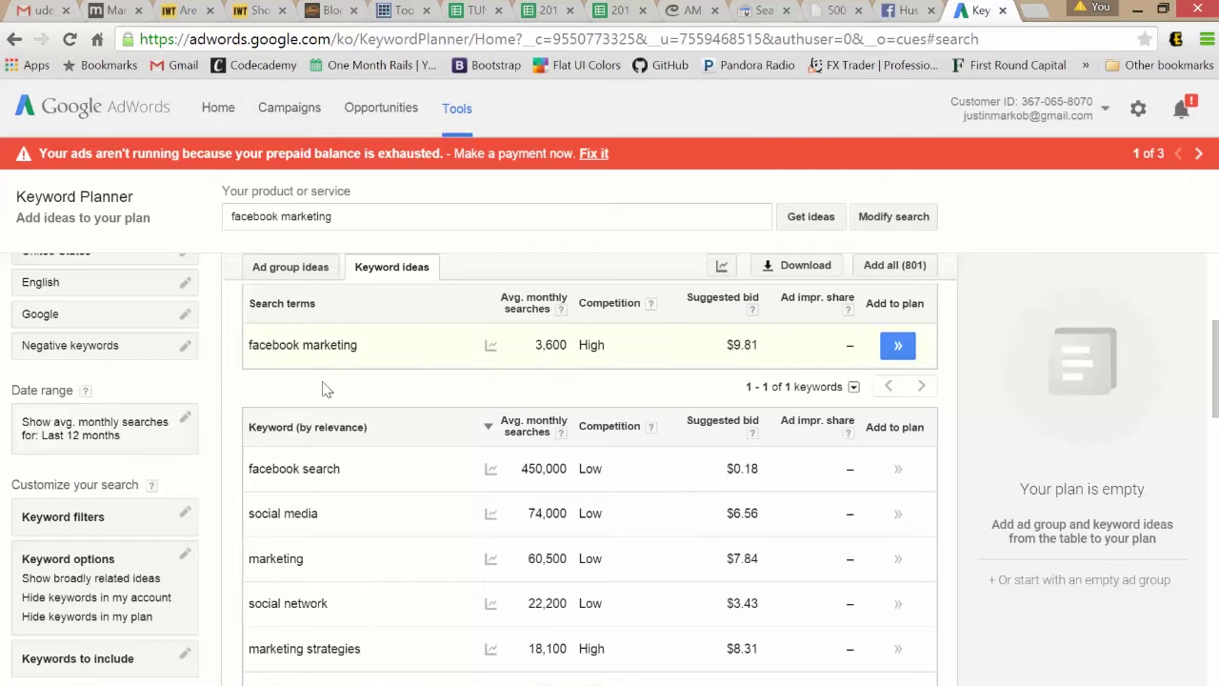
Open the location targeting settings of the "facebook marketing" search to view the targeted country
scroll(233, 402, up, 3)
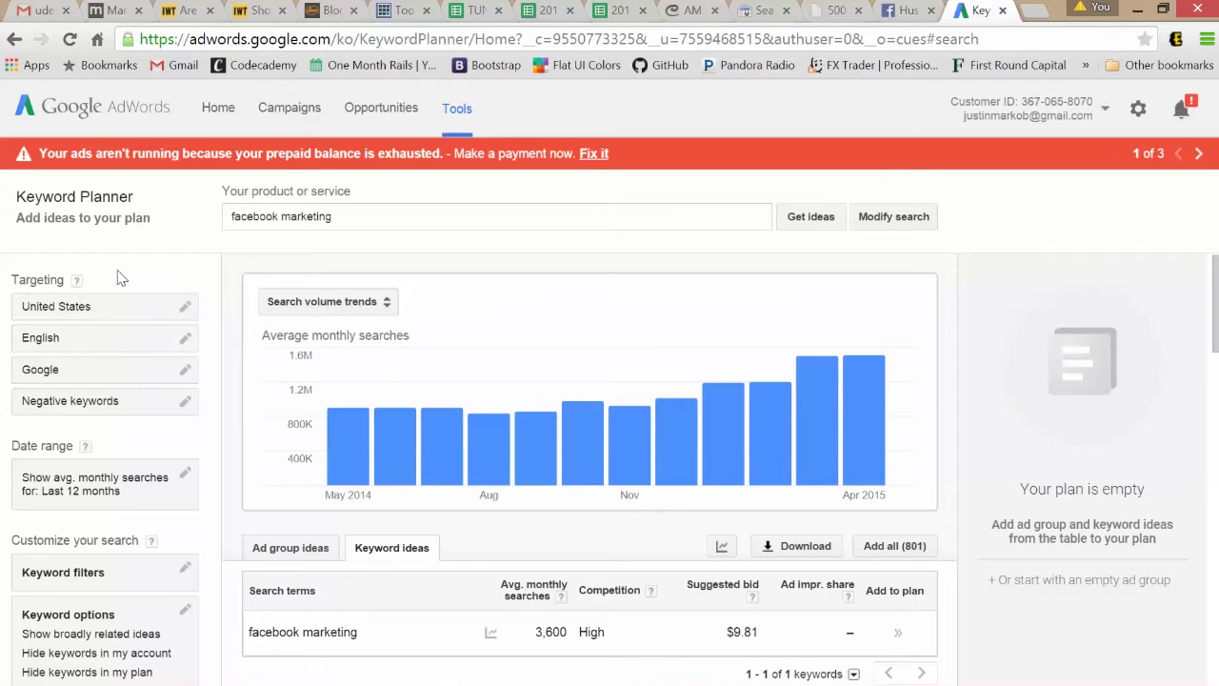
click(183, 312)
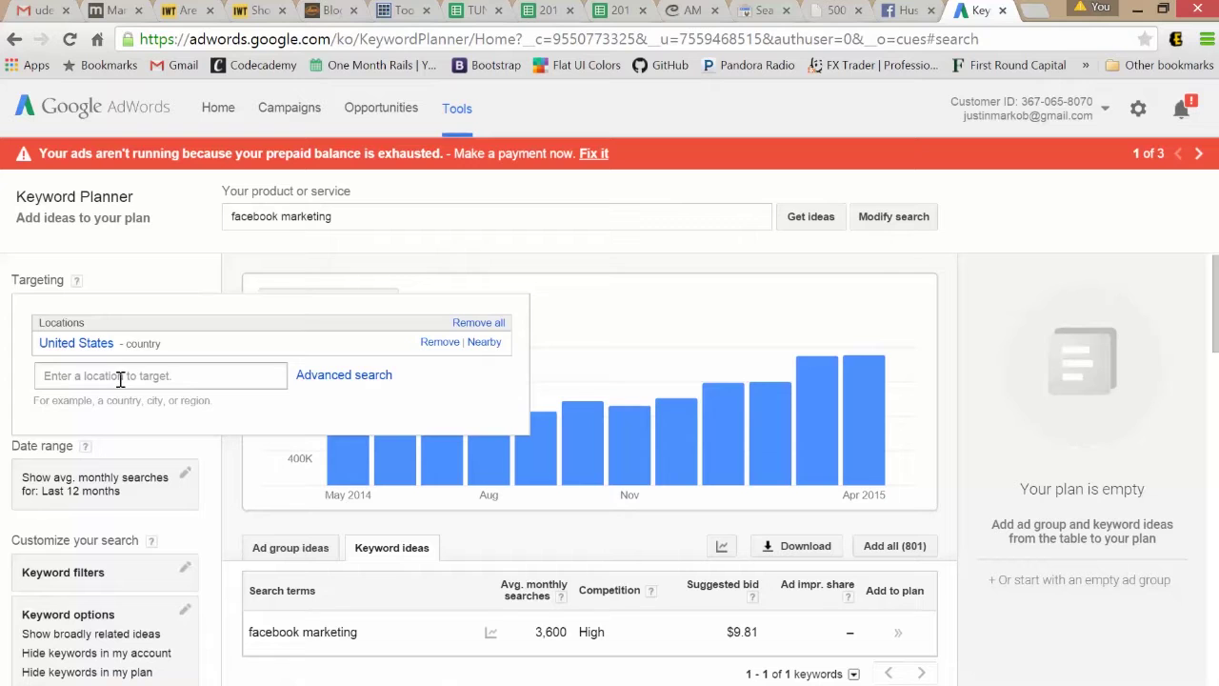
click(116, 283)
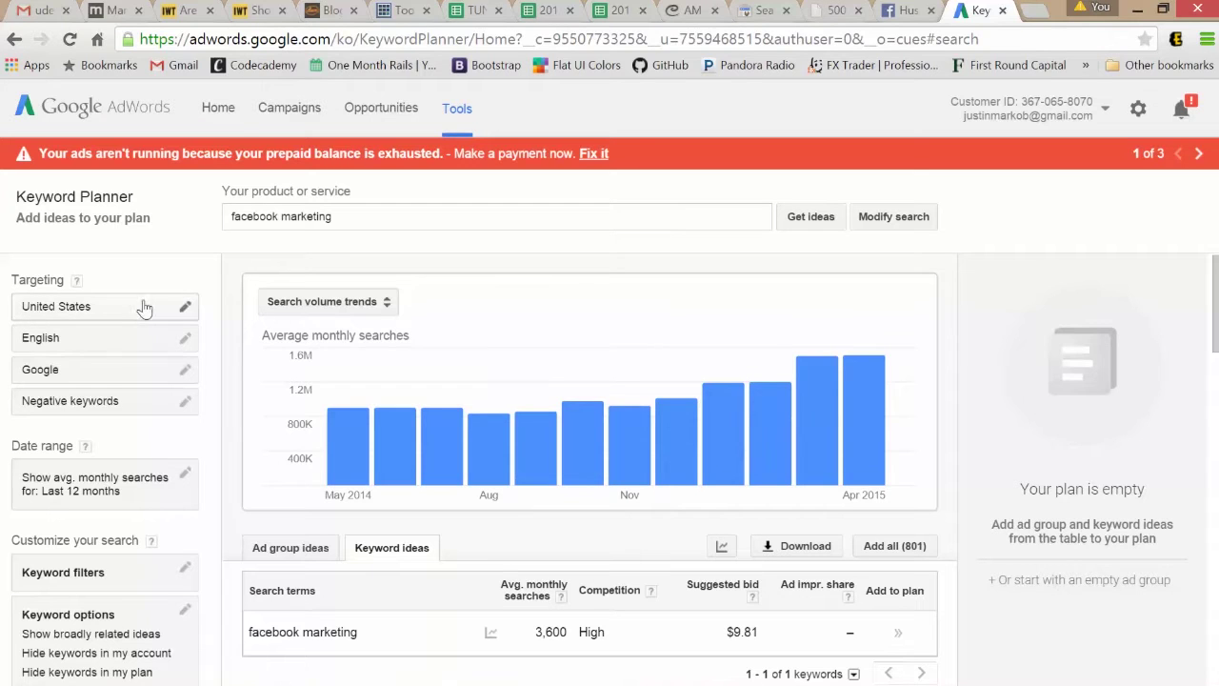
click(120, 314)
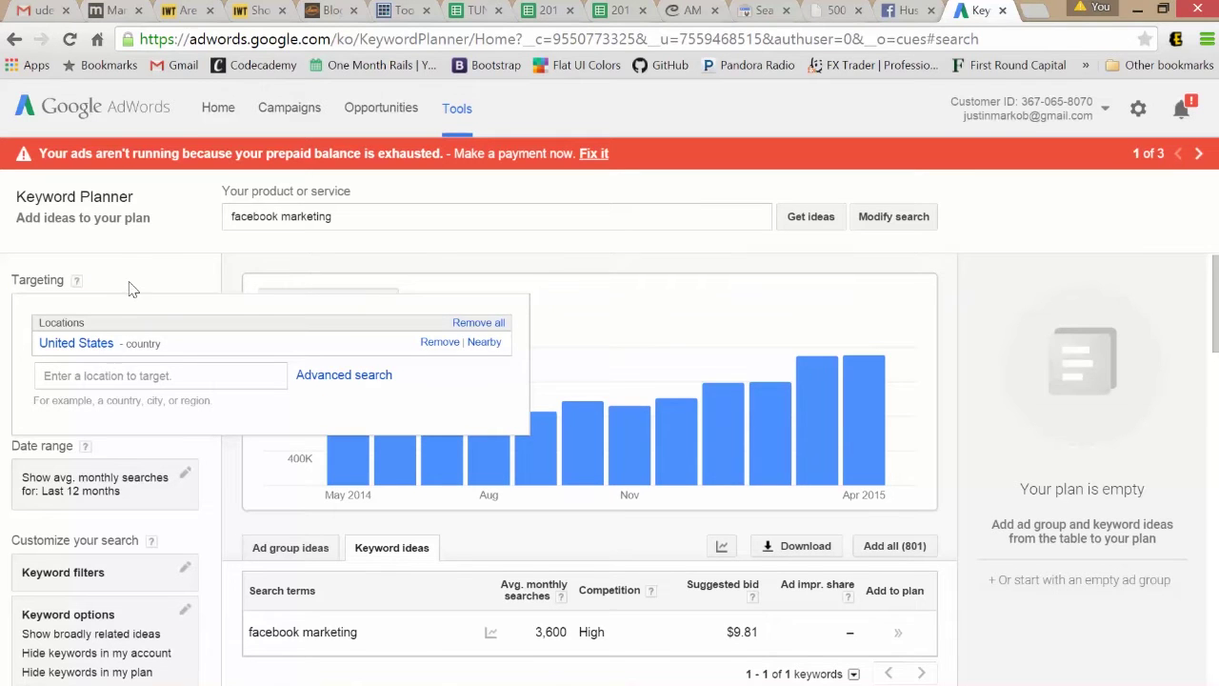
Open the date range settings for average monthly searches, view the month selection, and close them without changes
scroll(123, 342, down, 1)
click(114, 405)
click(113, 398)
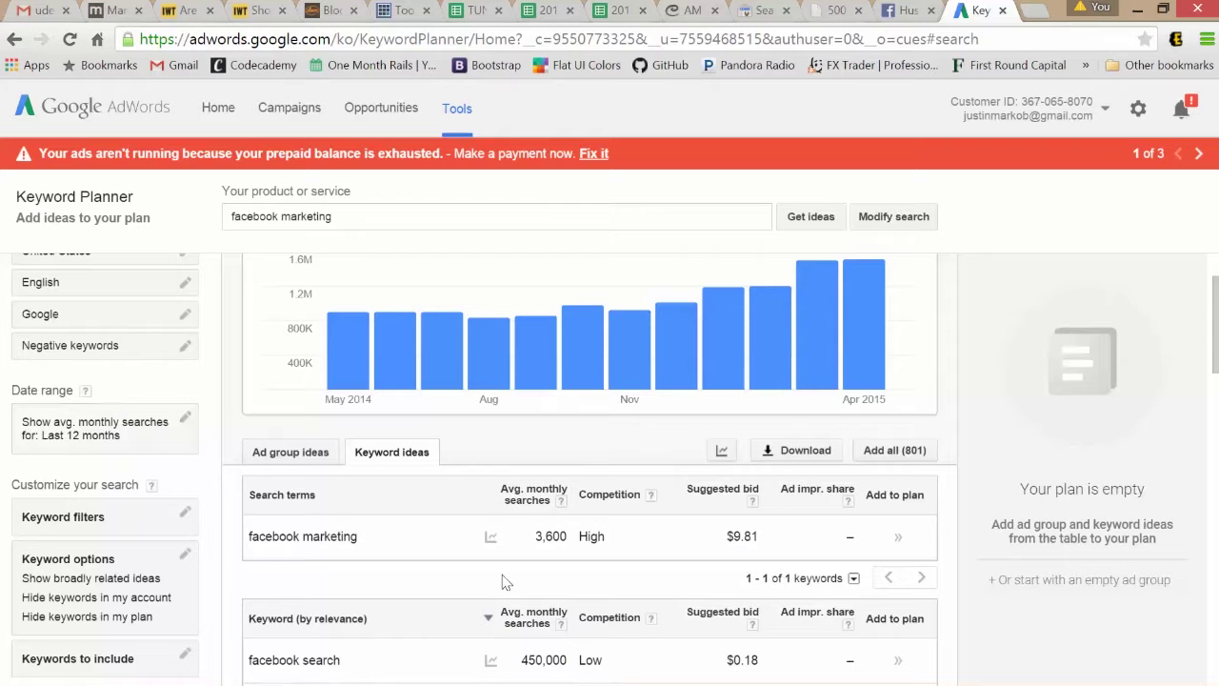
click(96, 446)
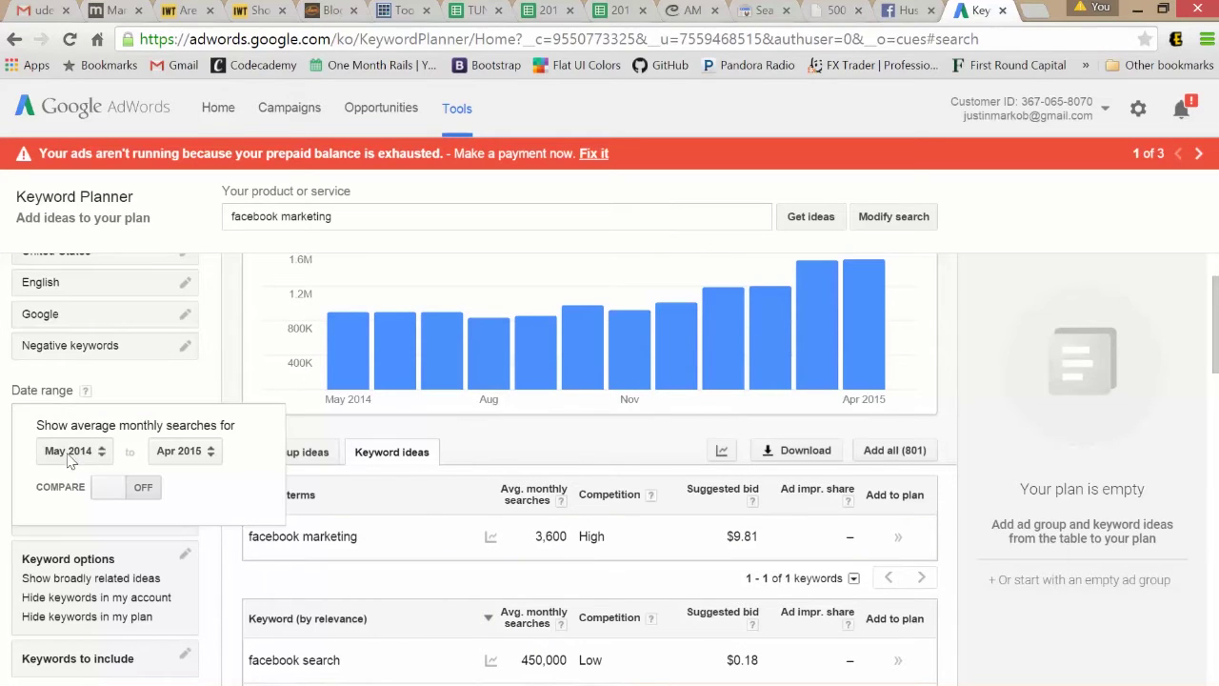
click(138, 392)
scroll(416, 514, up, 1)
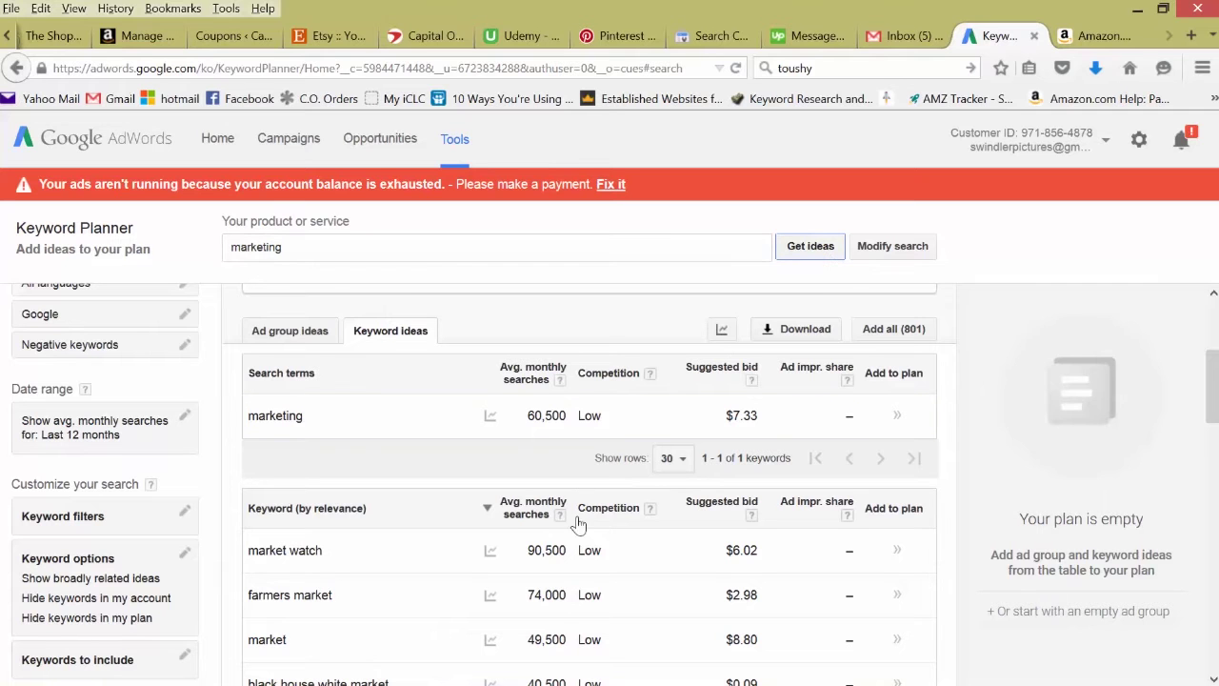
Sort the "marketing" keyword ideas by average monthly searches in ascending order and look through the list
click(512, 511)
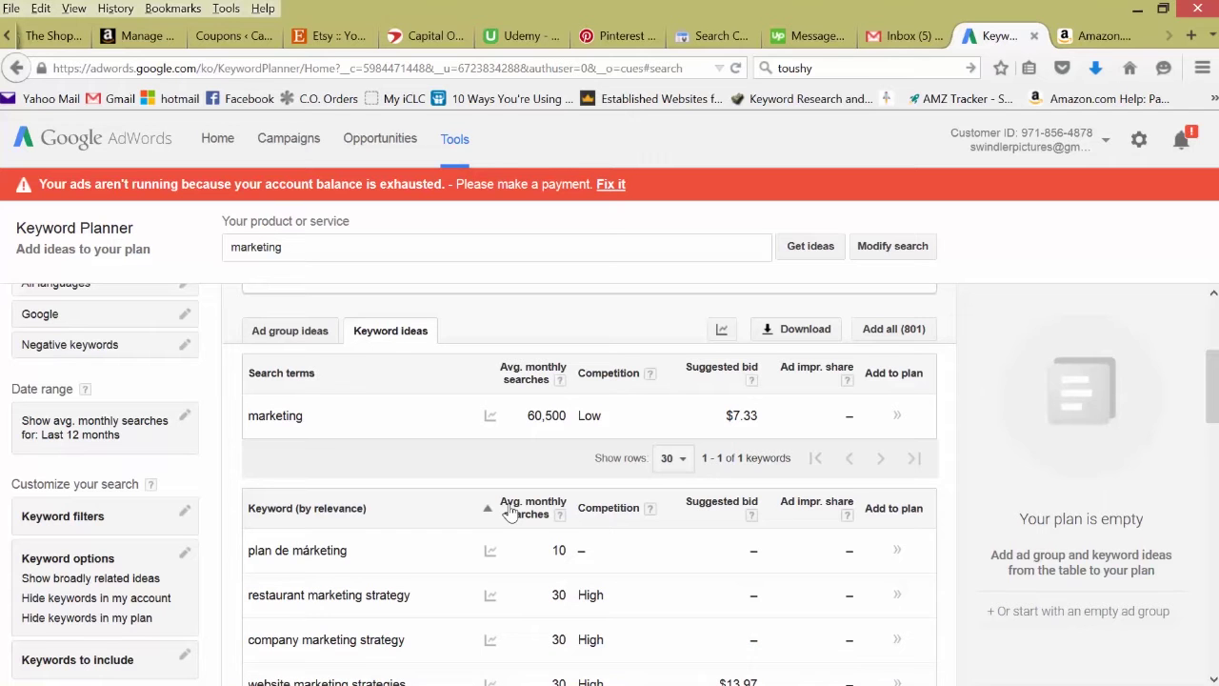
scroll(326, 610, down, 1)
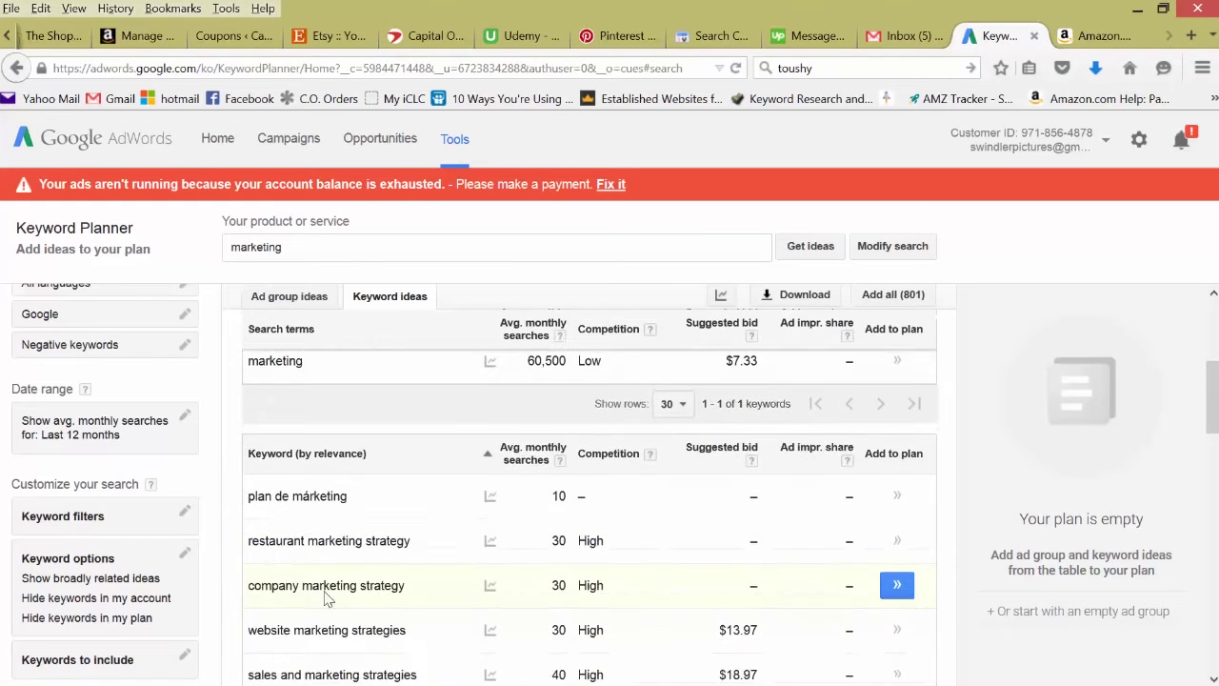
scroll(228, 604, down, 2)
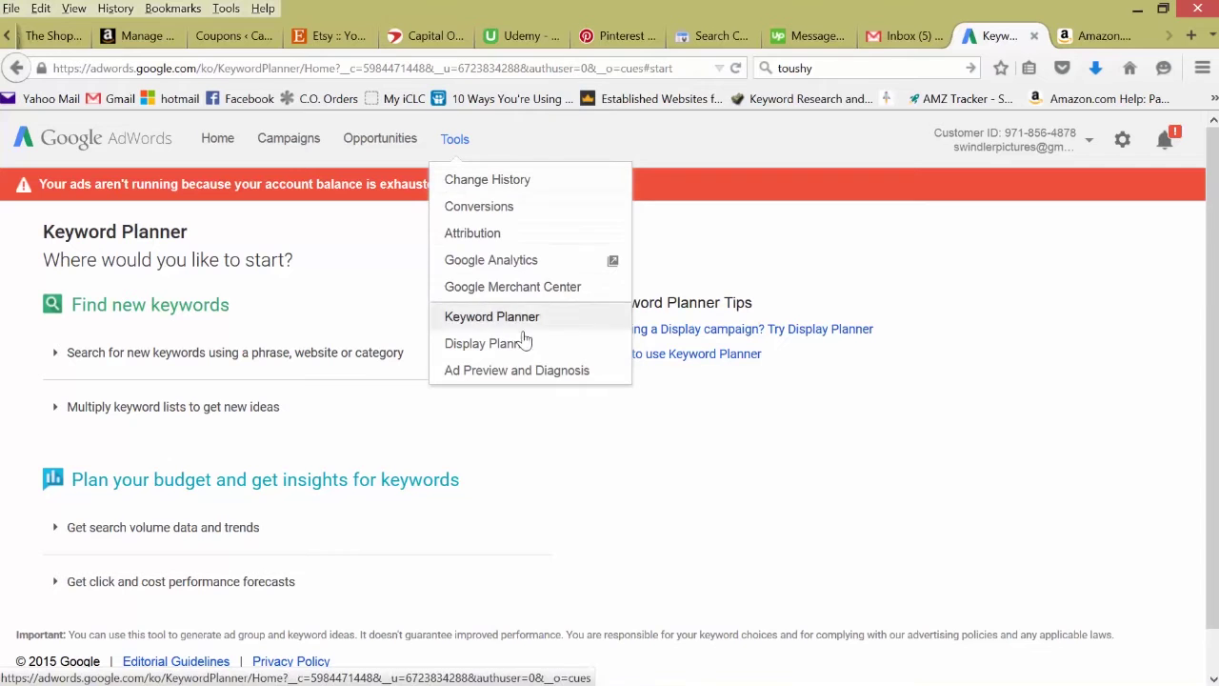
Get search volume data and trends for the keyword "facebook marketing" in Keyword Planner
click(8, 403)
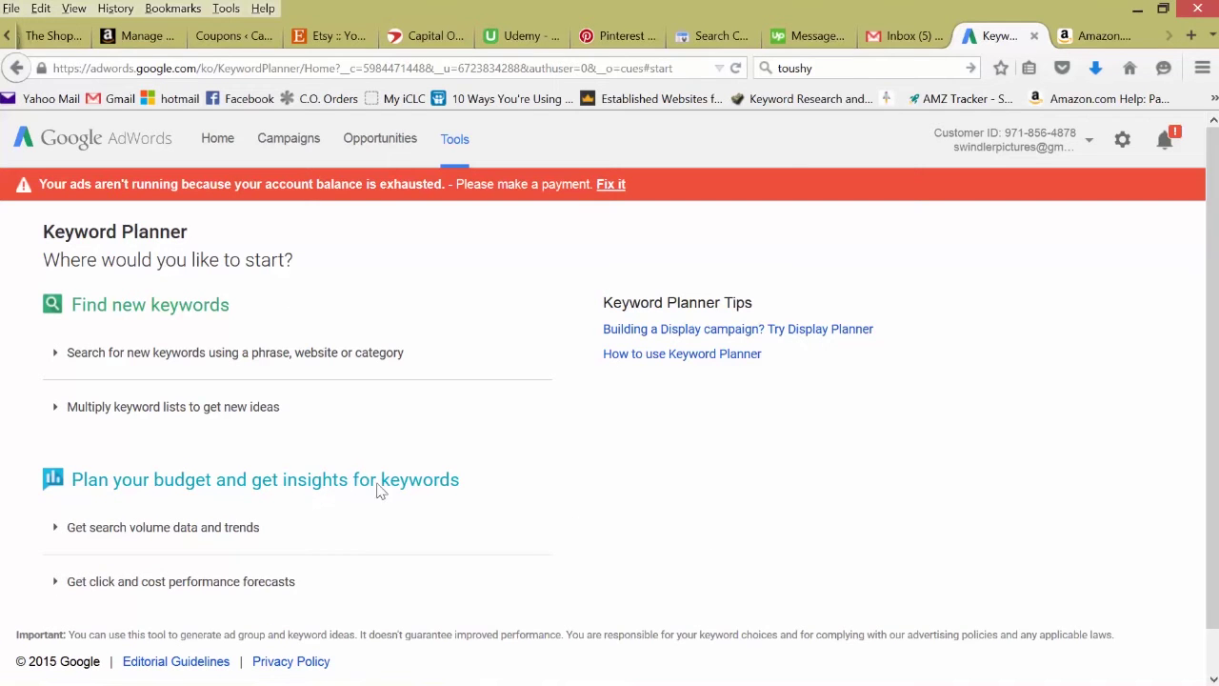
click(238, 530)
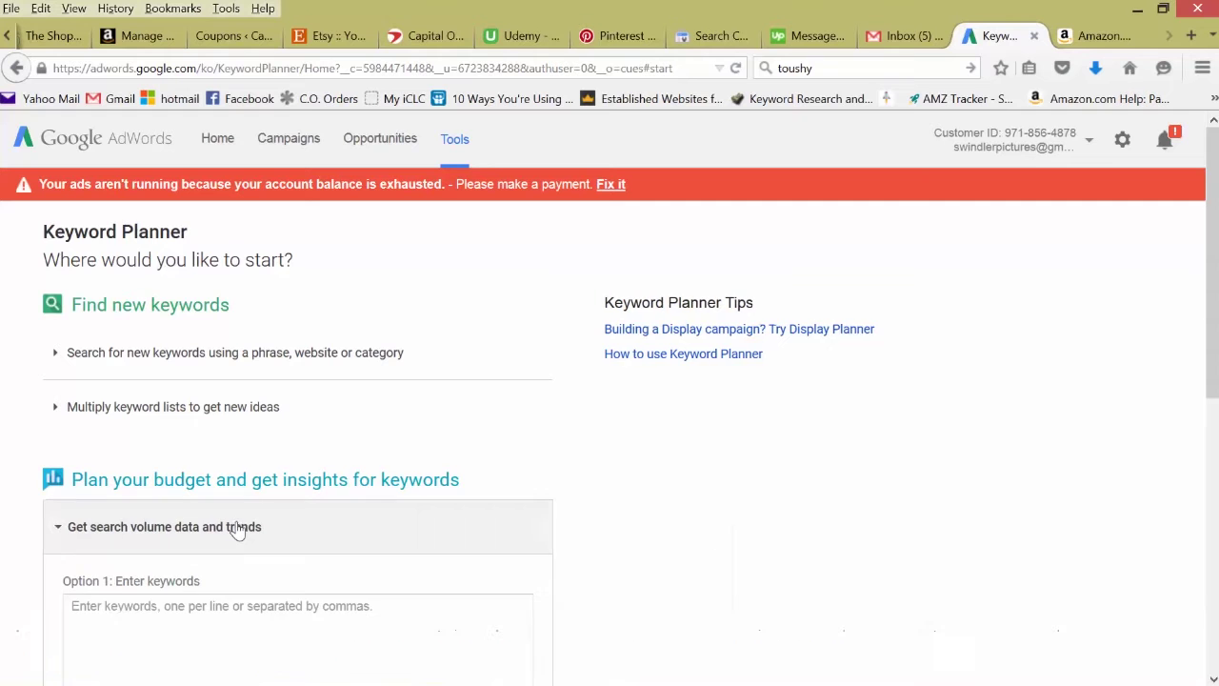
click(95, 508)
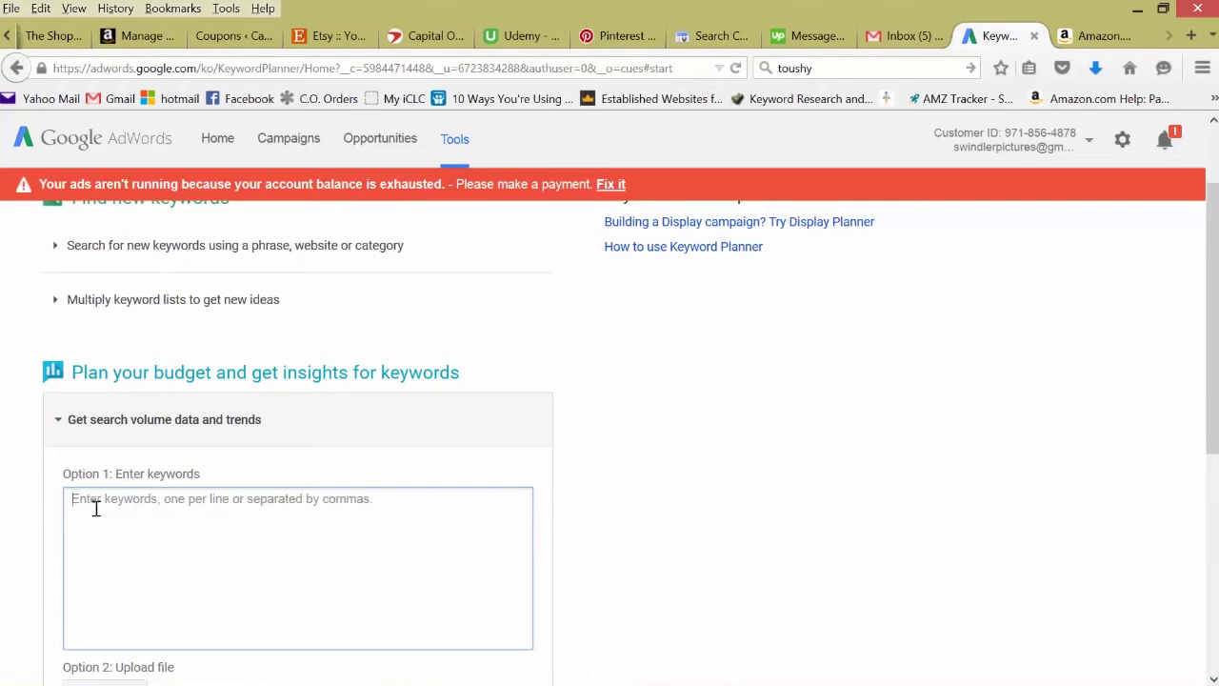
text(faceboo)
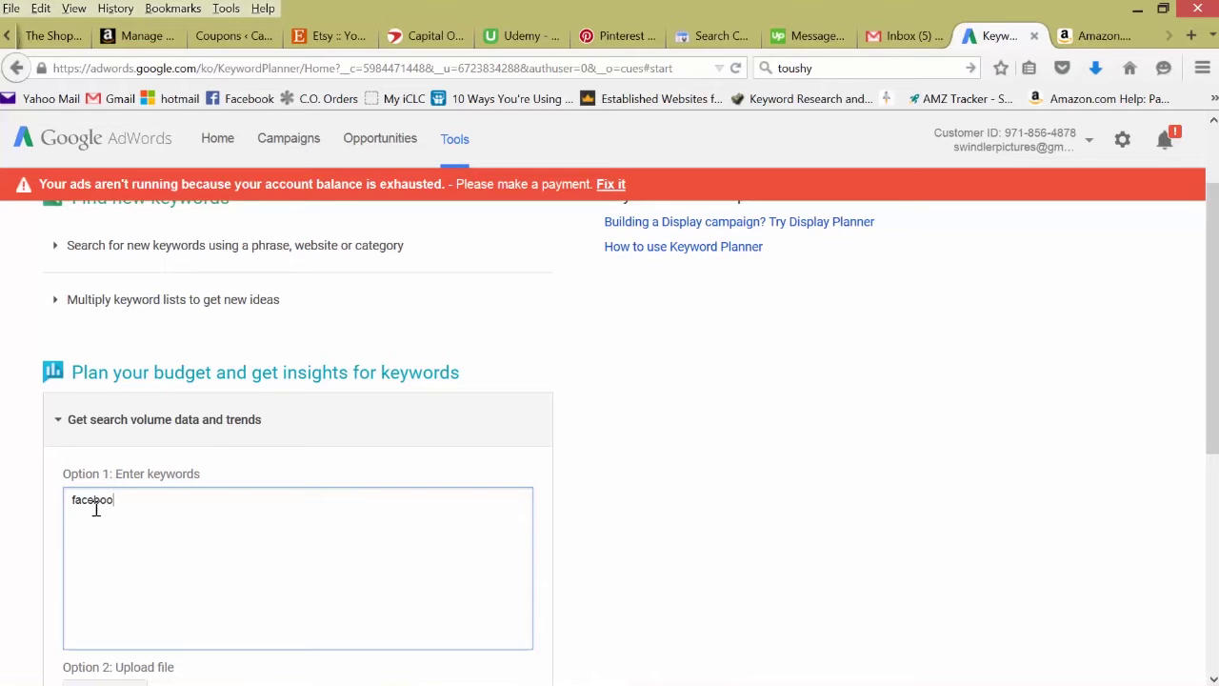
text(k marketing)
scroll(5, 390, down, 4)
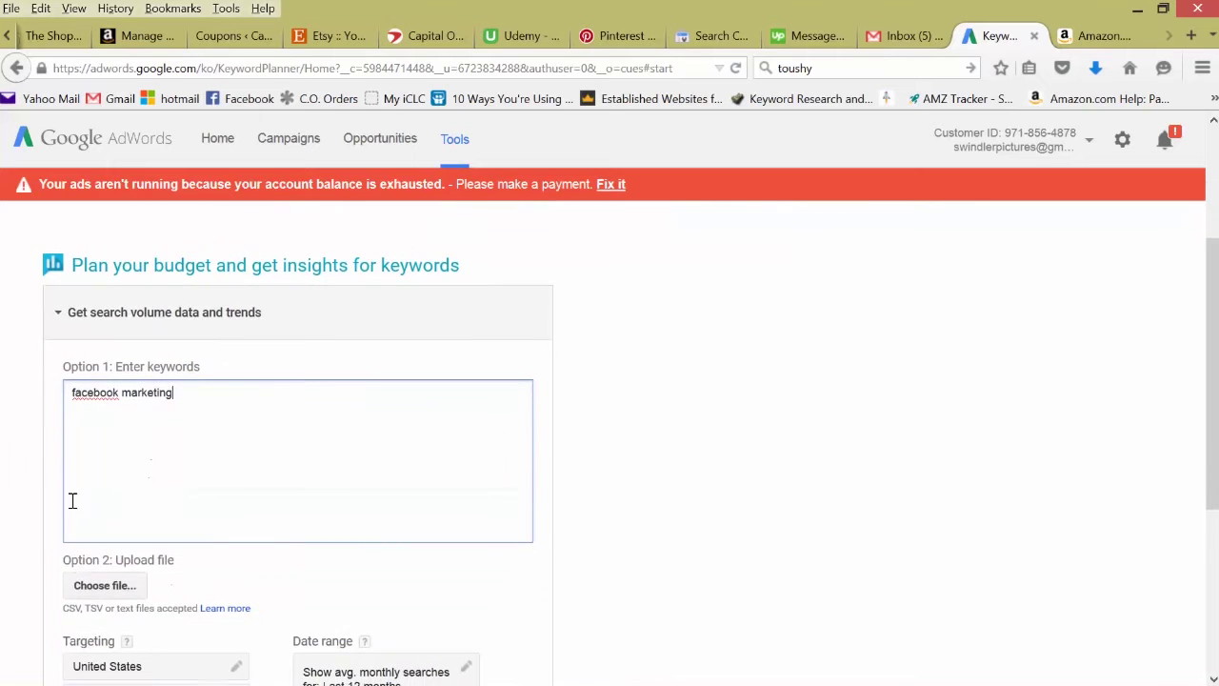
click(106, 573)
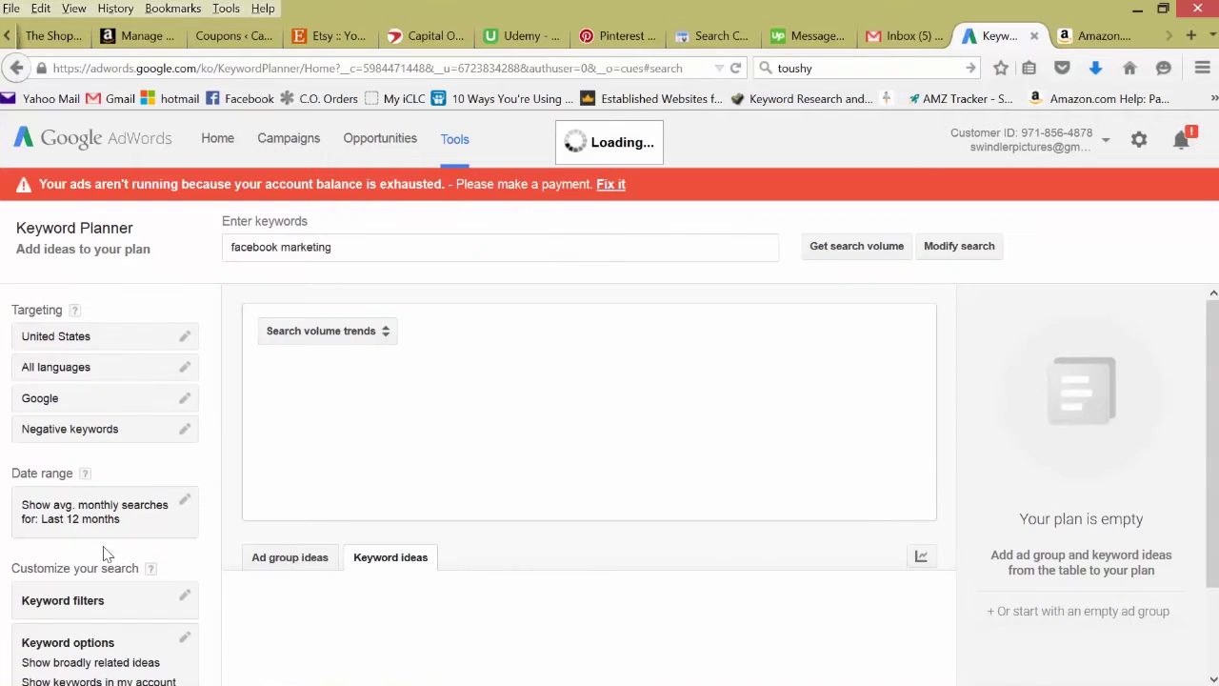
Add the keyword "facebook marketing" to the plan and extend its bid range to $0.00 – $100.00
scroll(544, 373, down, 2)
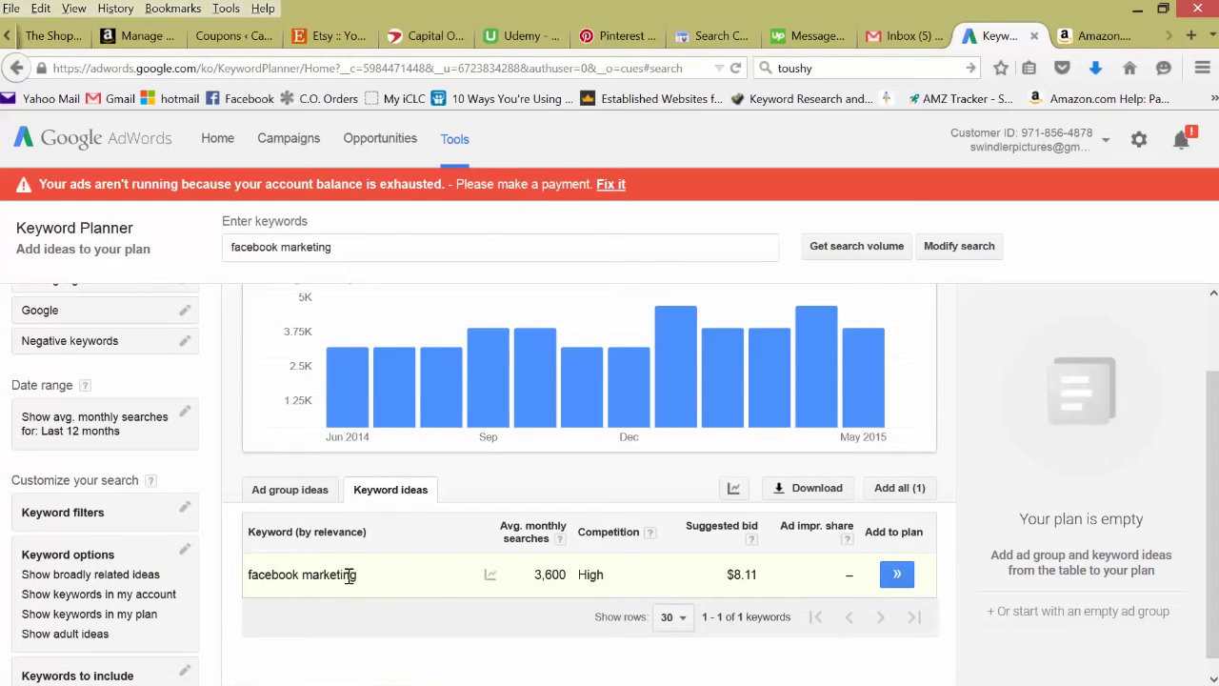
mouse_move(489, 574)
click(897, 576)
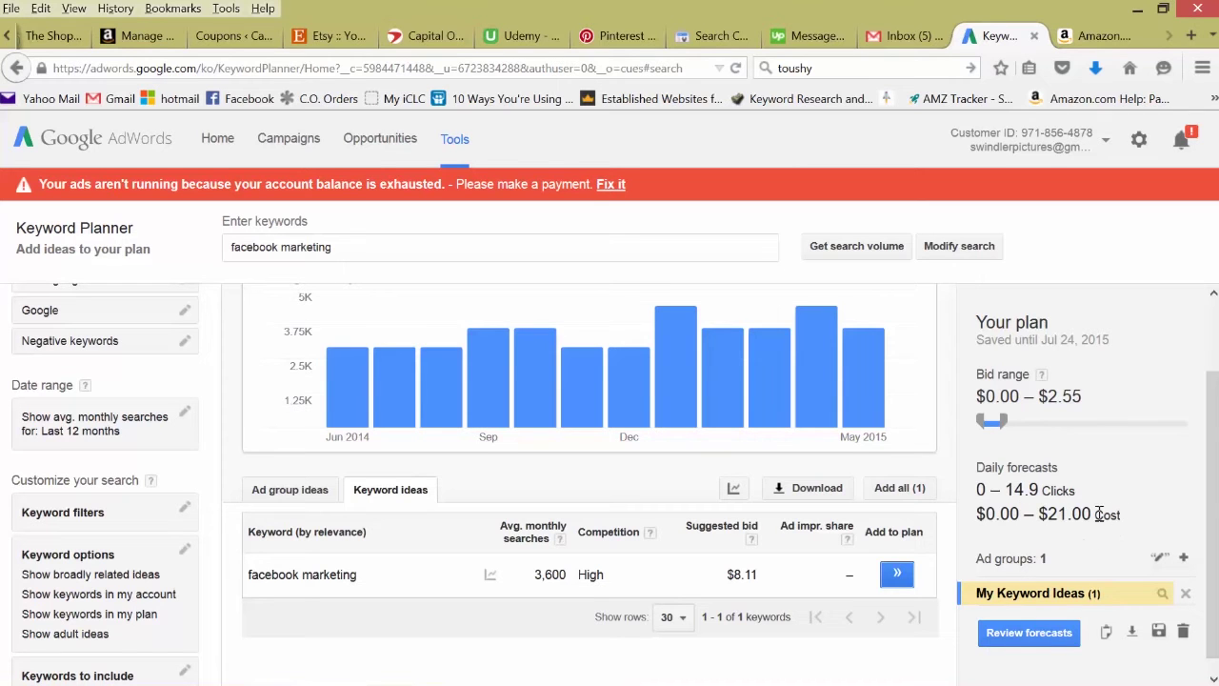
drag(1005, 432, 993, 430)
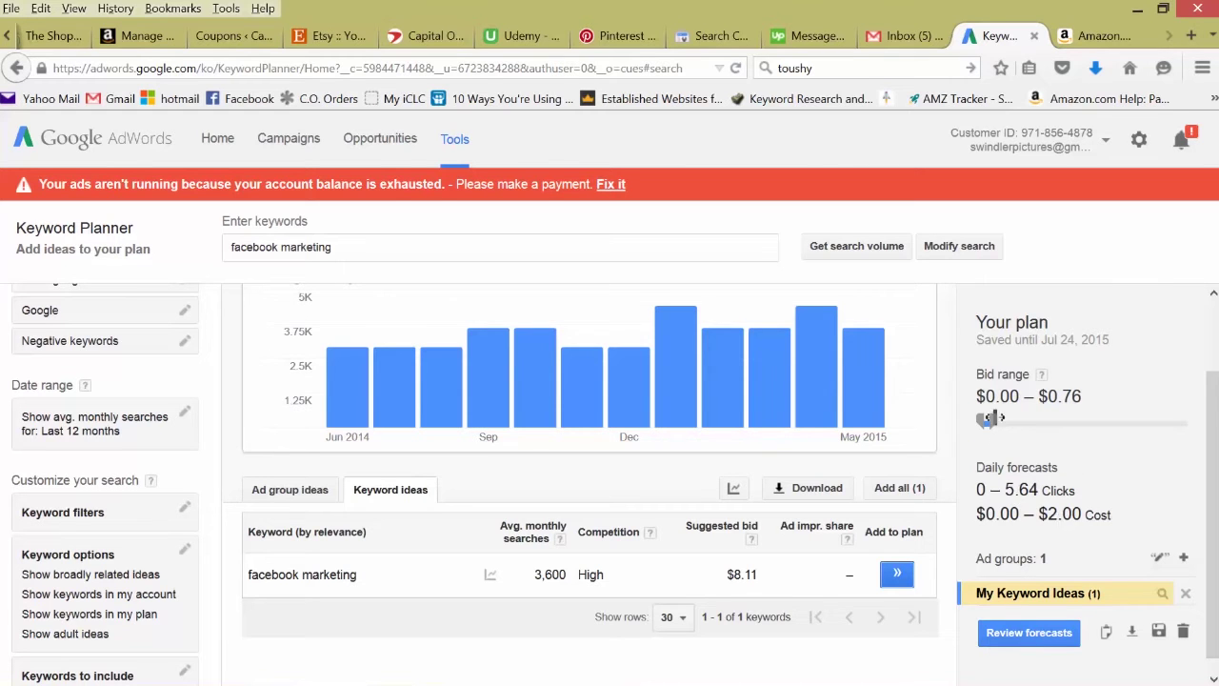
drag(991, 422, 1198, 423)
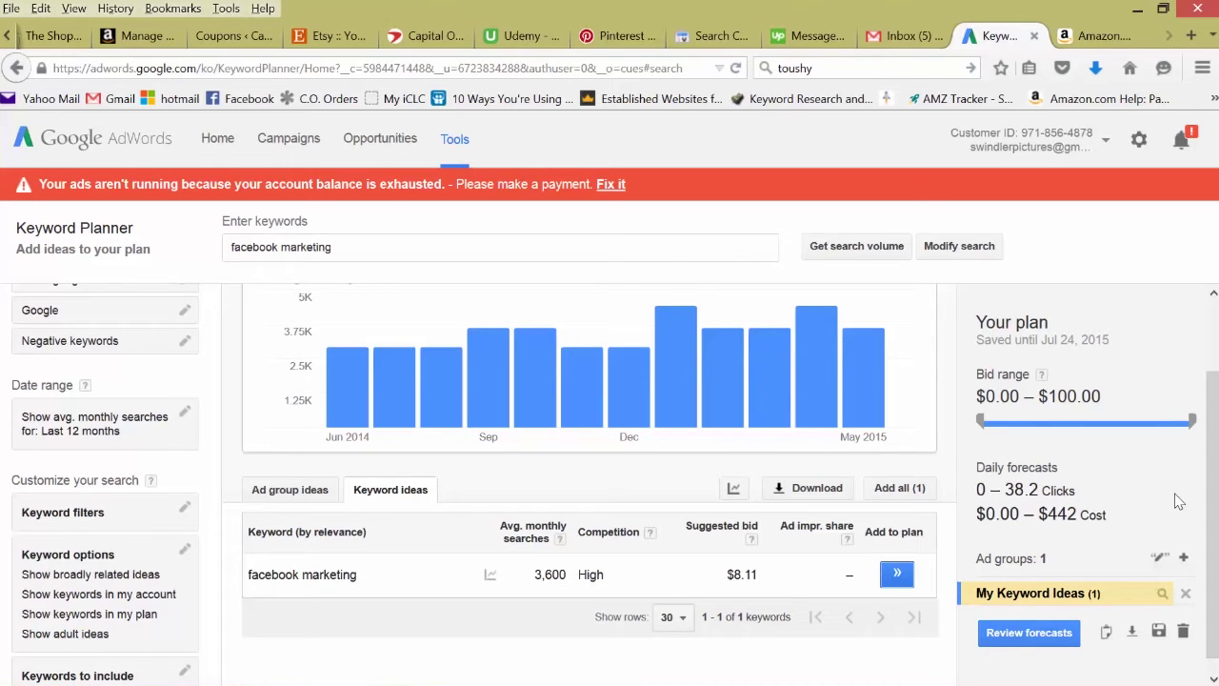
Return to the Keyword Planner start page, search for new keywords with "facebook marketing" as product or service, and show the keyword ideas
key(alt+Left)
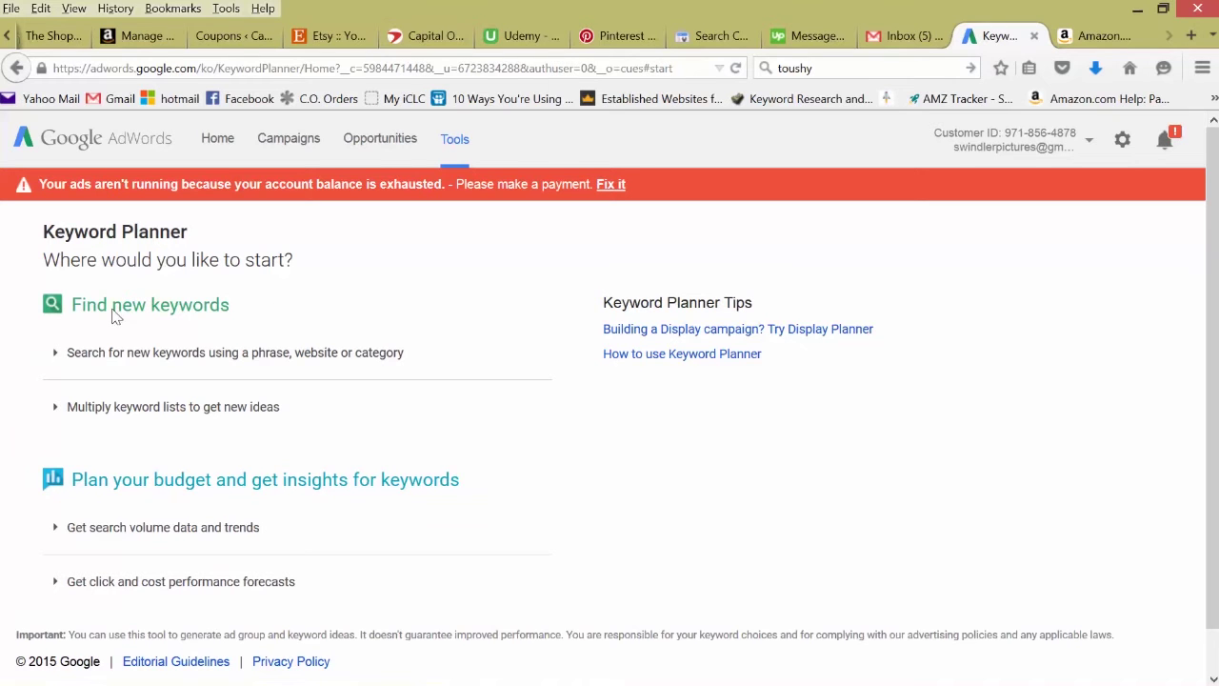
click(123, 362)
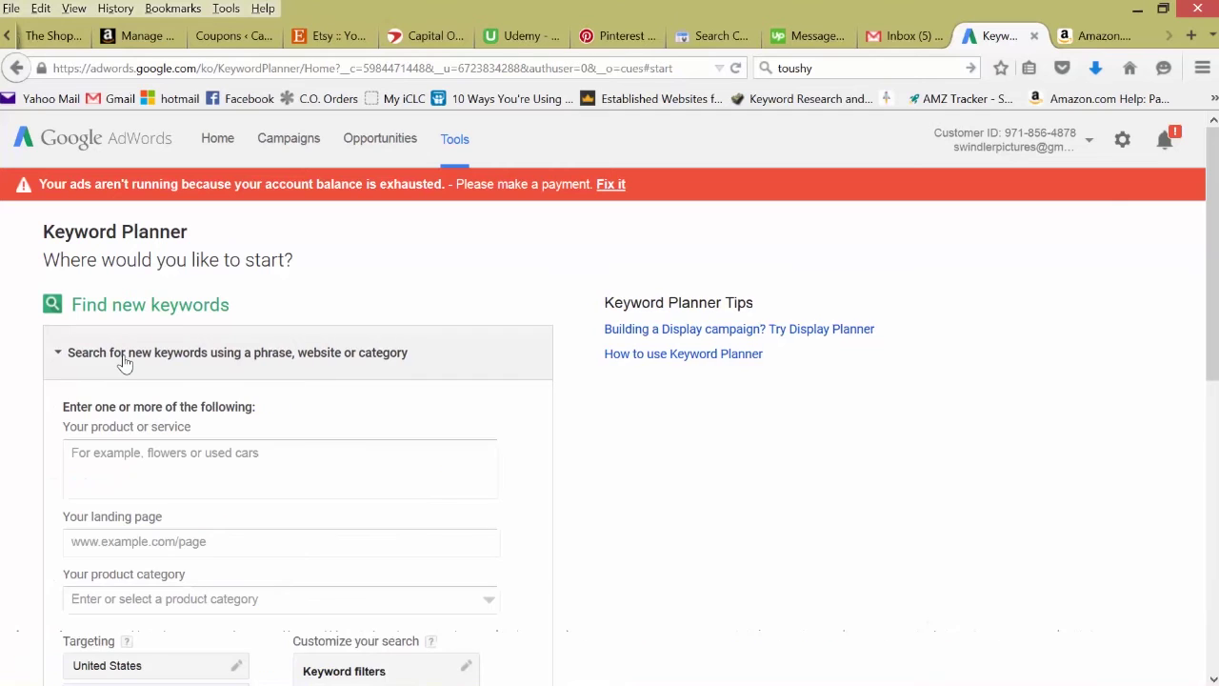
click(114, 455)
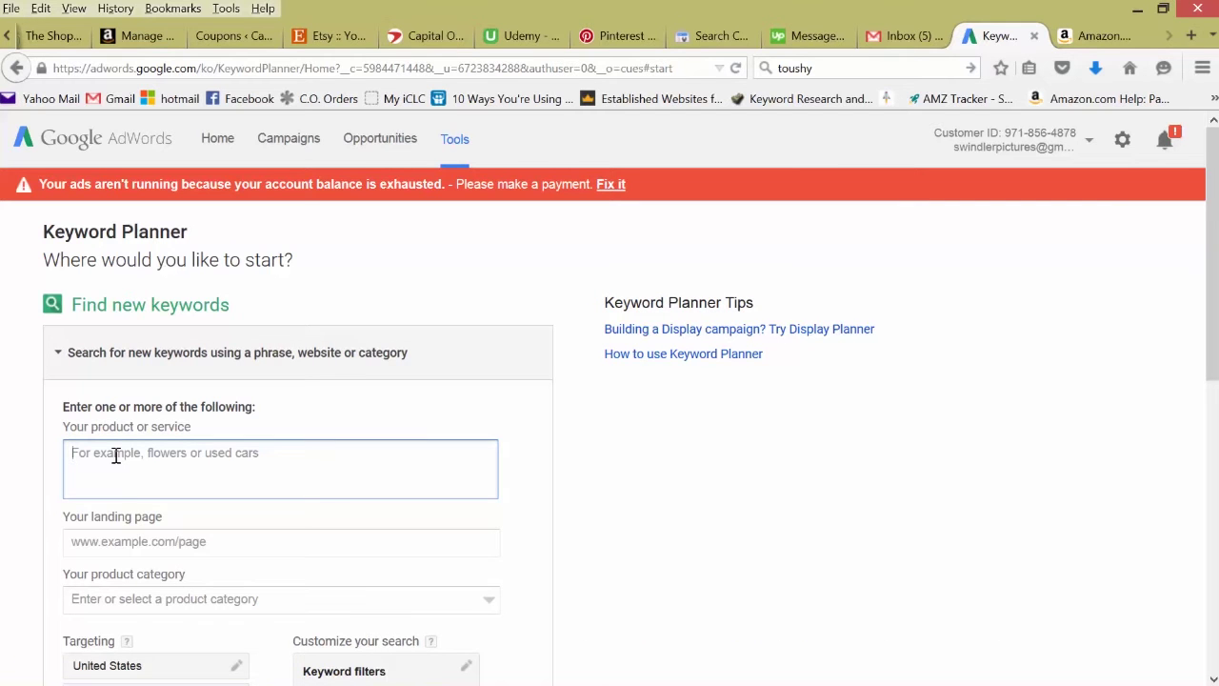
text(face)
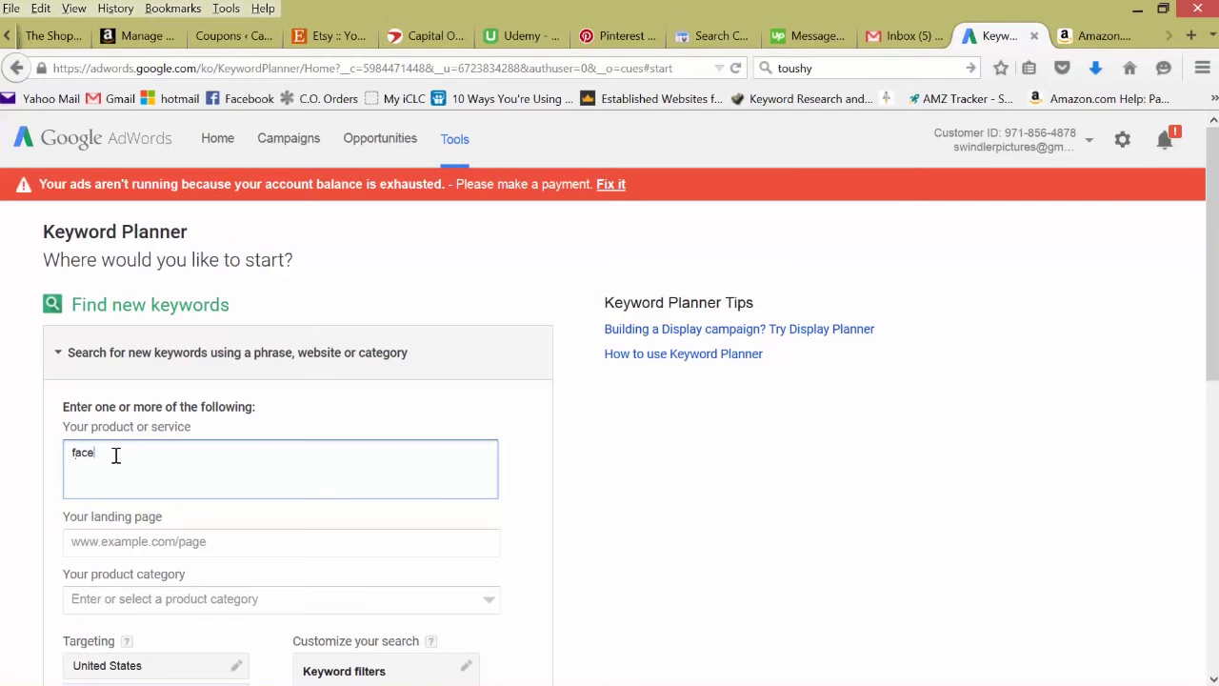
text(book marketing)
scroll(116, 446, down, 4)
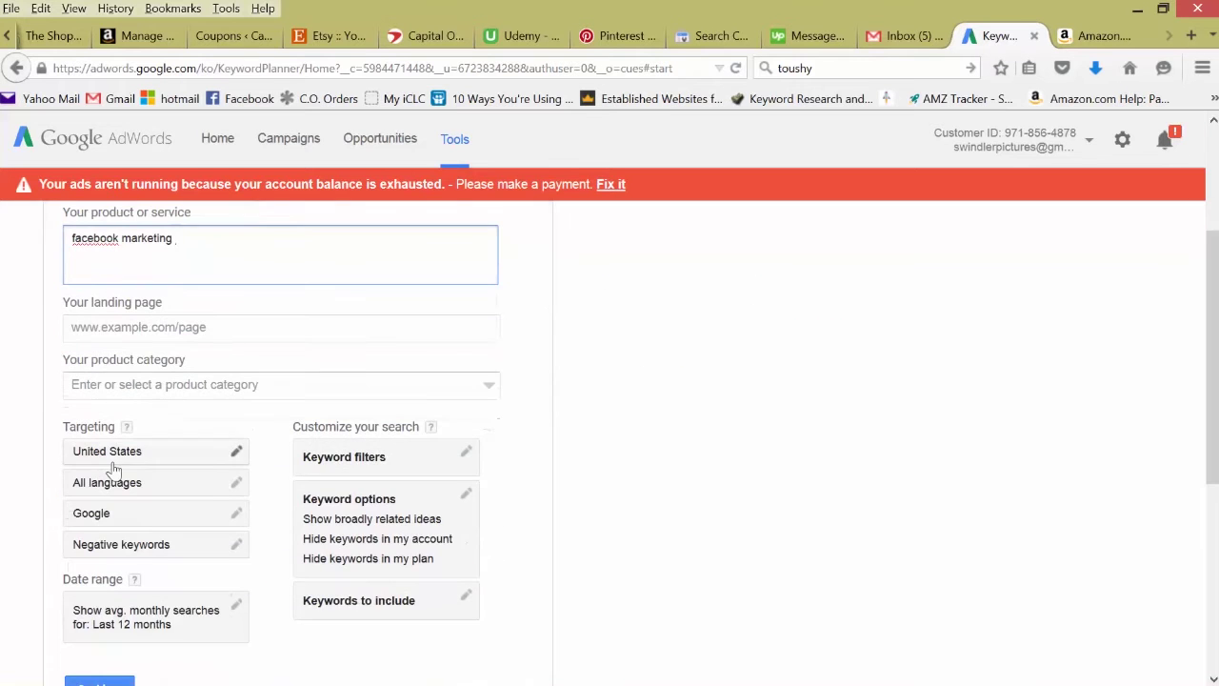
scroll(29, 416, down, 2)
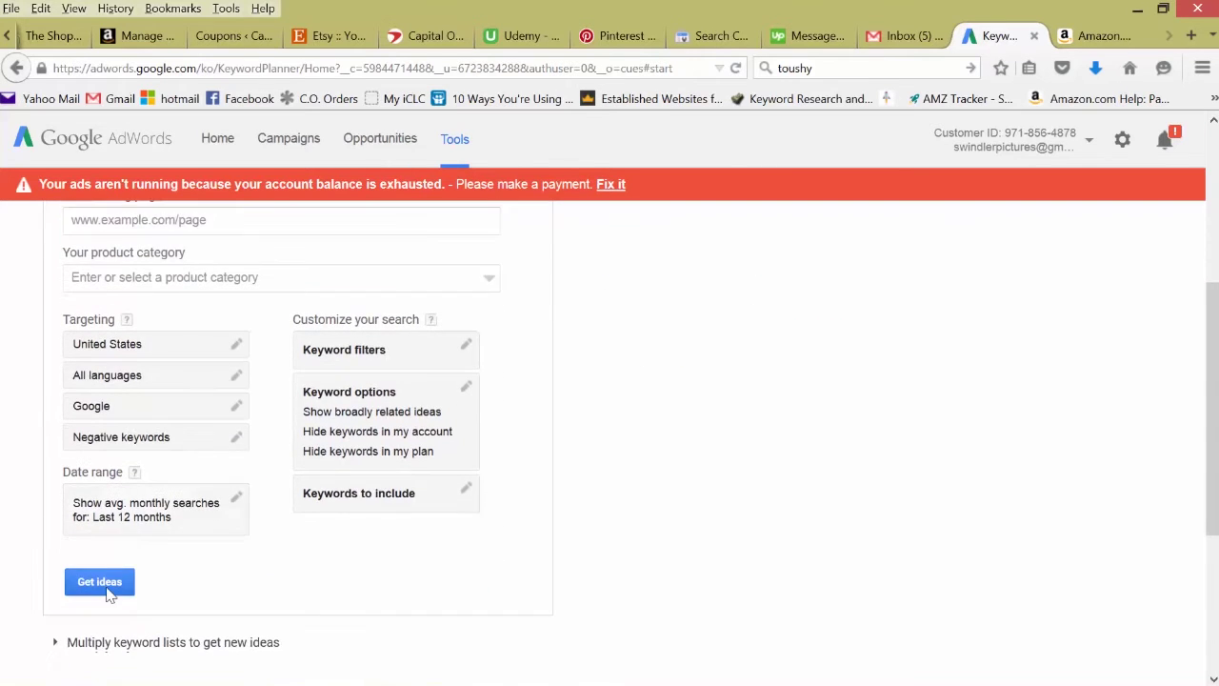
click(106, 590)
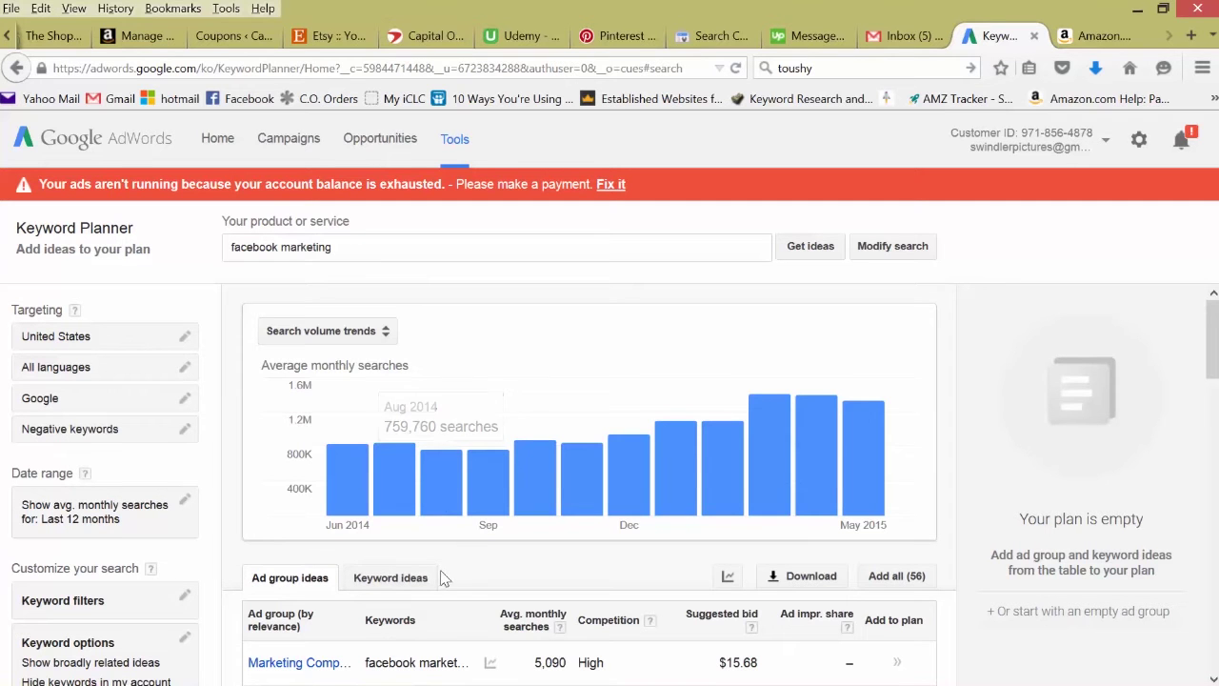
click(393, 582)
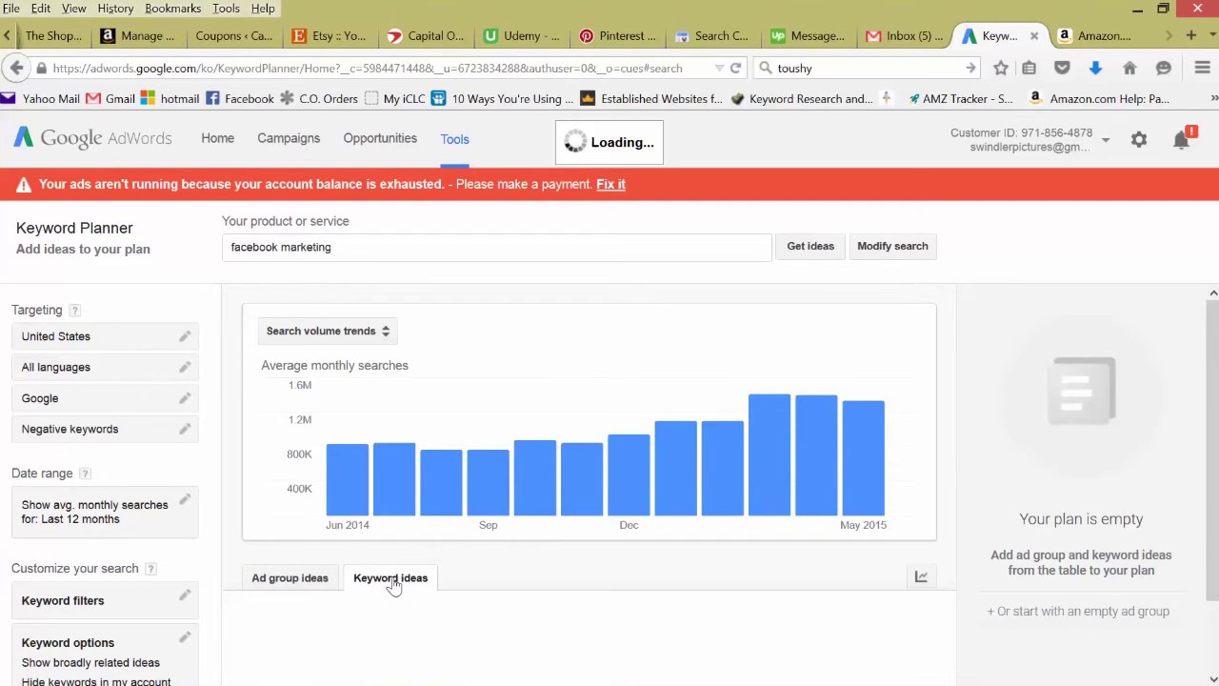
scroll(548, 511, down, 3)
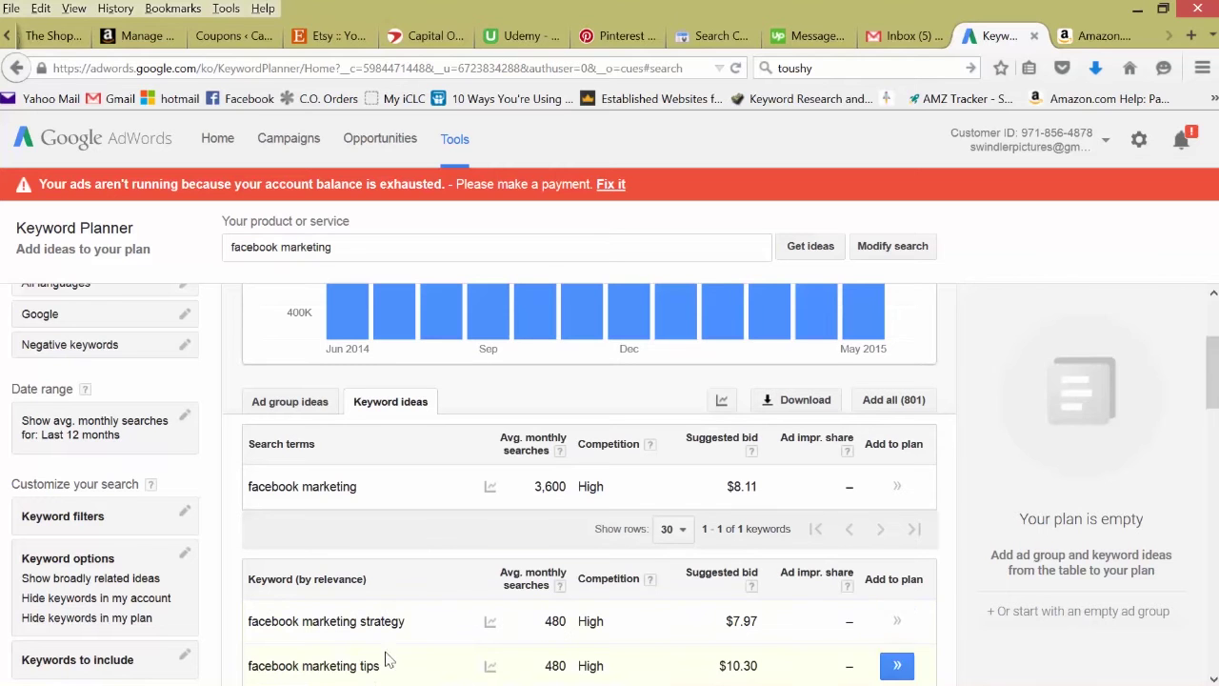
Sort the "facebook marketing" keyword ideas by average monthly searches in ascending order and look through the list
click(536, 588)
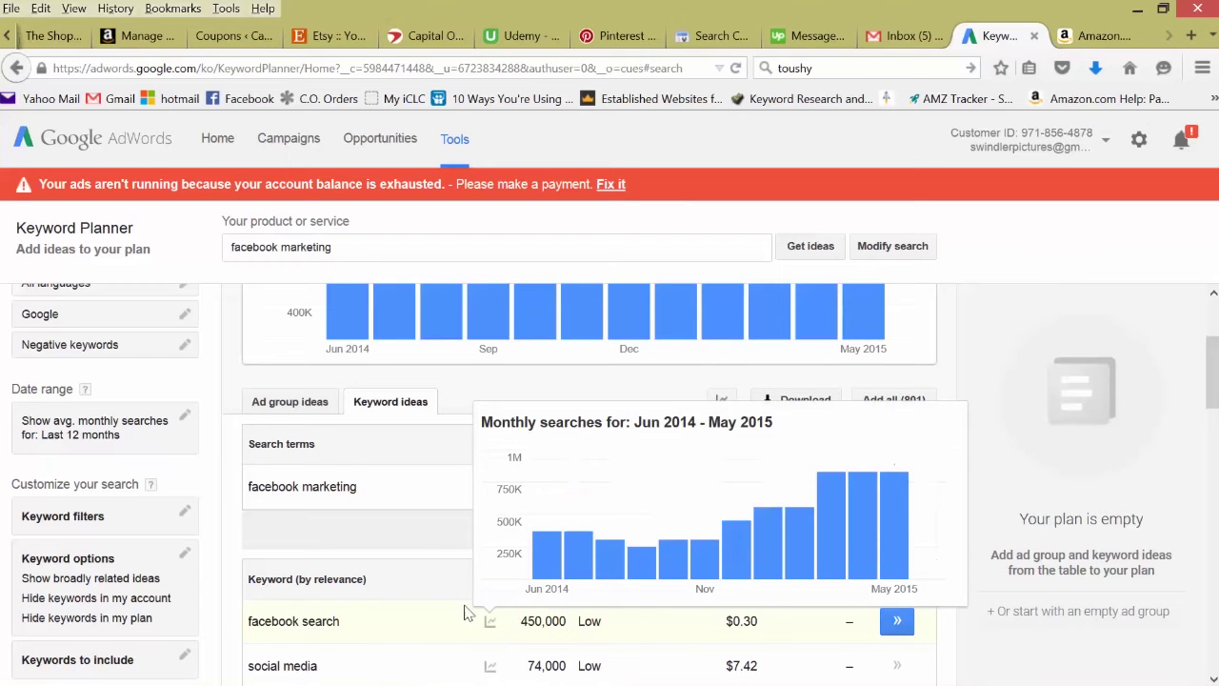
click(485, 581)
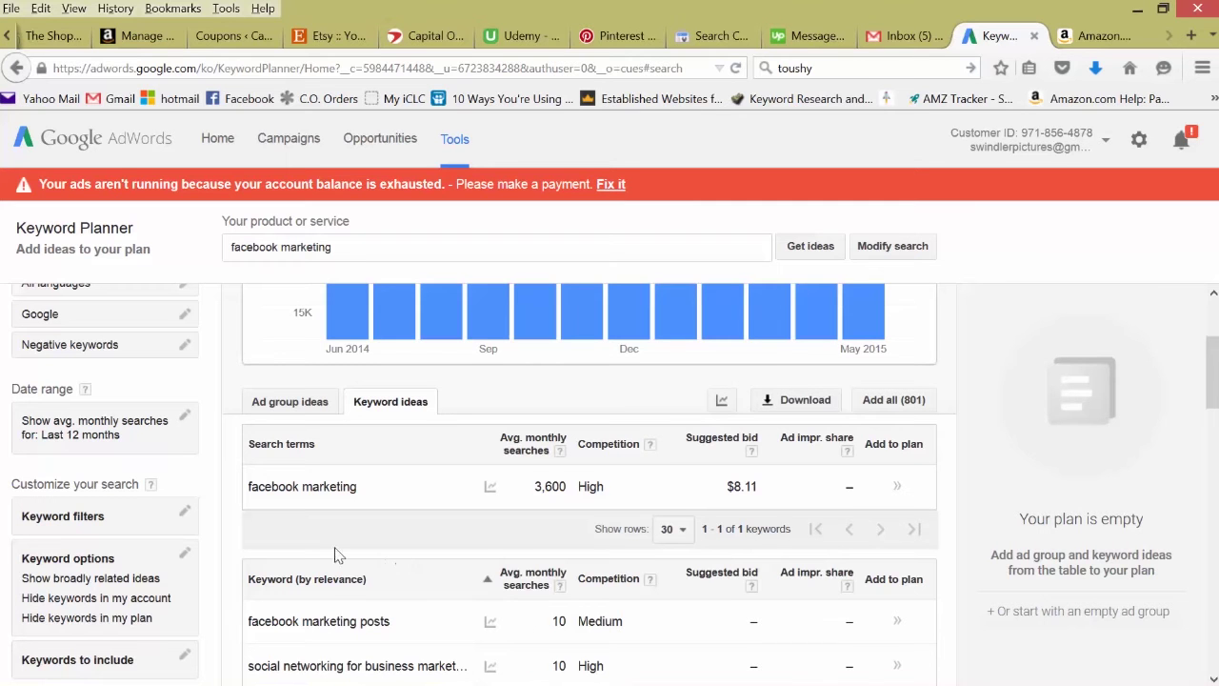
scroll(410, 565, down, 2)
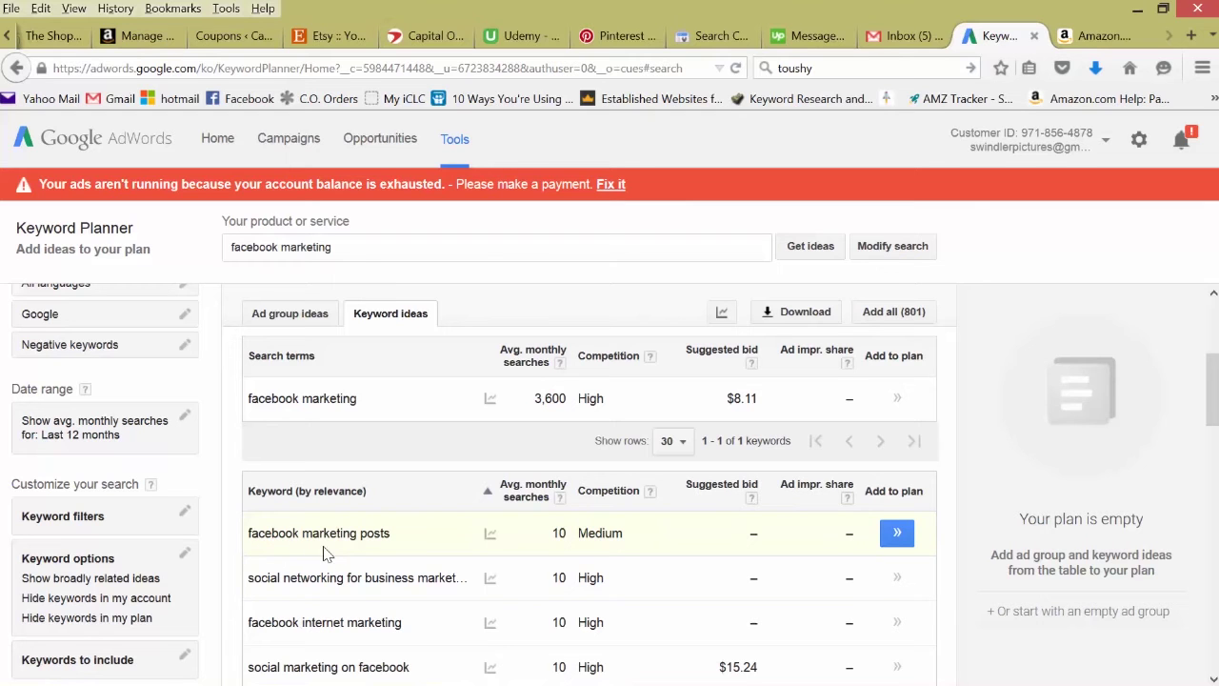
scroll(319, 543, down, 3)
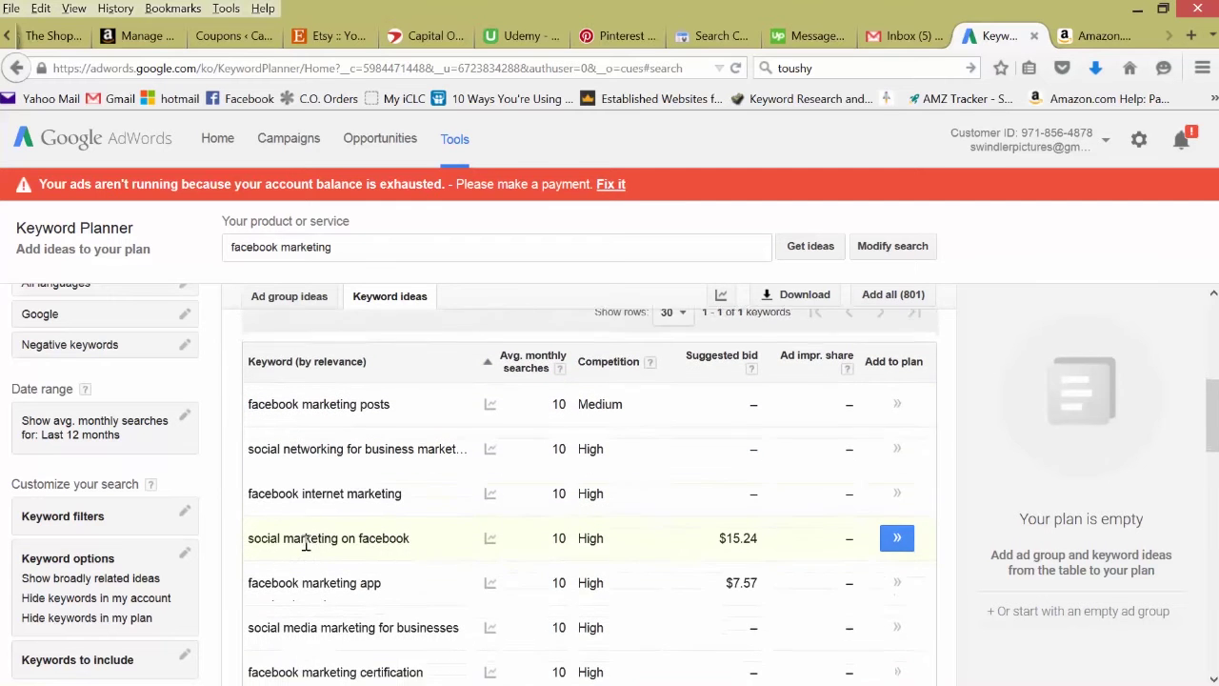
scroll(312, 580, down, 1)
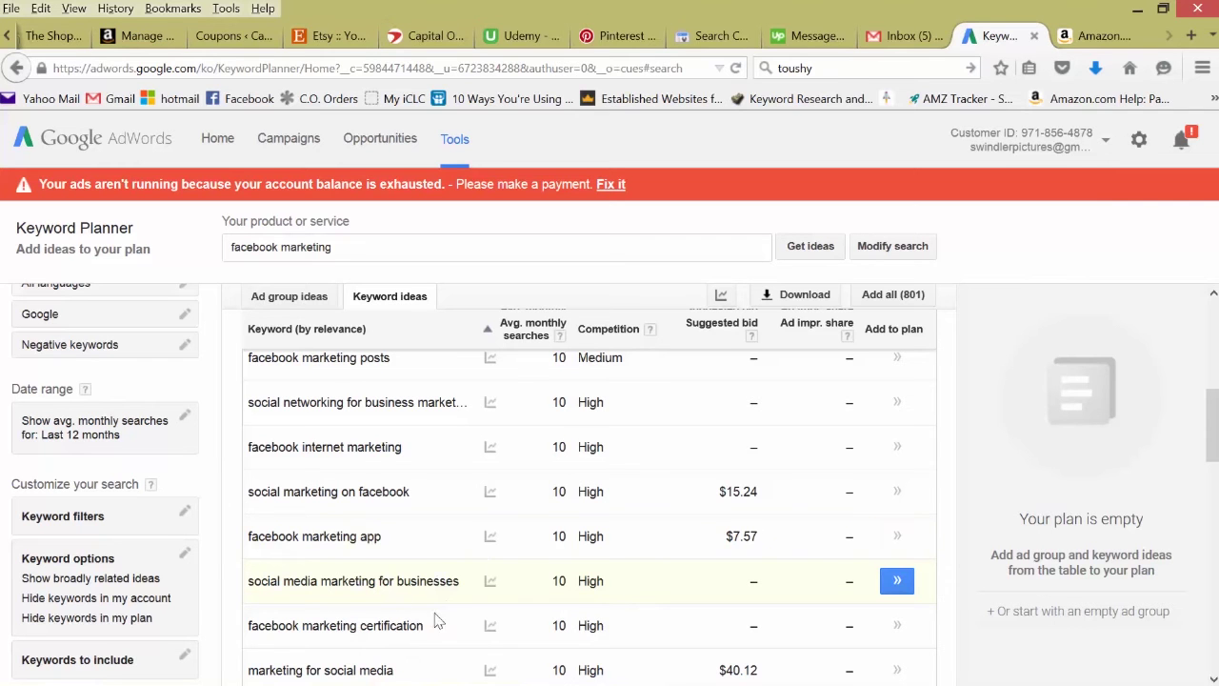
Return to the Keyword Planner start page and enter the copied Amazon URL of the Ekogrips BBQ gloves as landing page for a new keyword search
key(alt+Left)
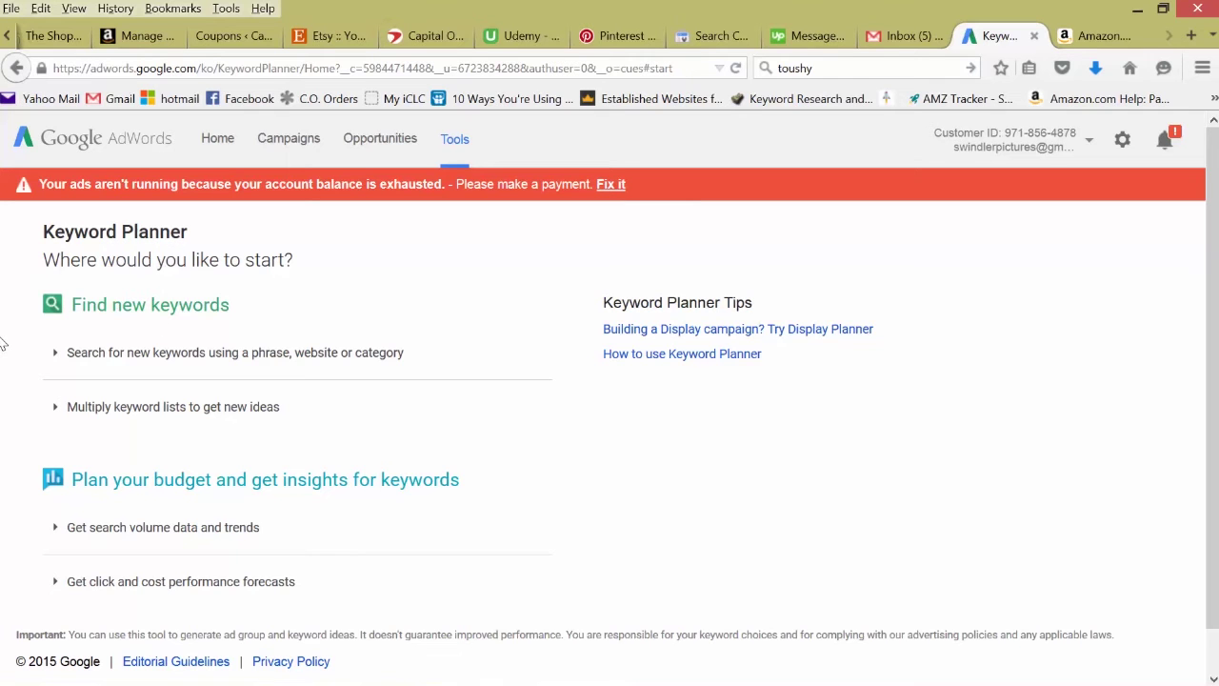
click(96, 362)
scroll(15, 410, down, 3)
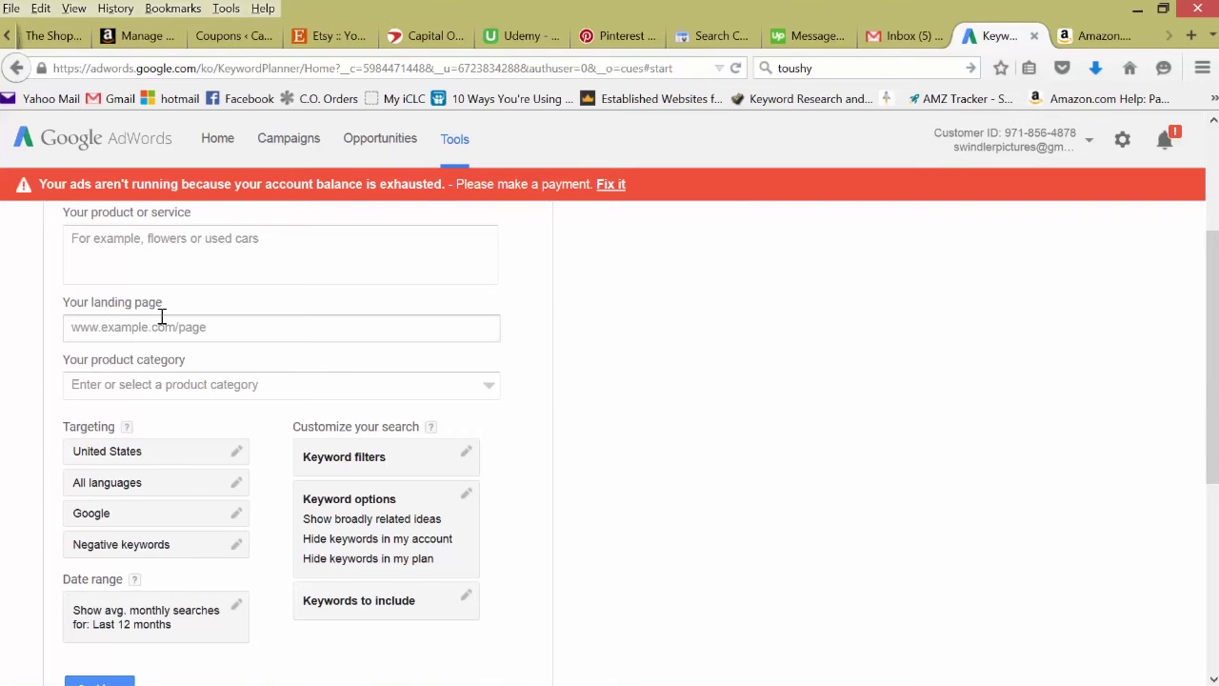
click(1095, 36)
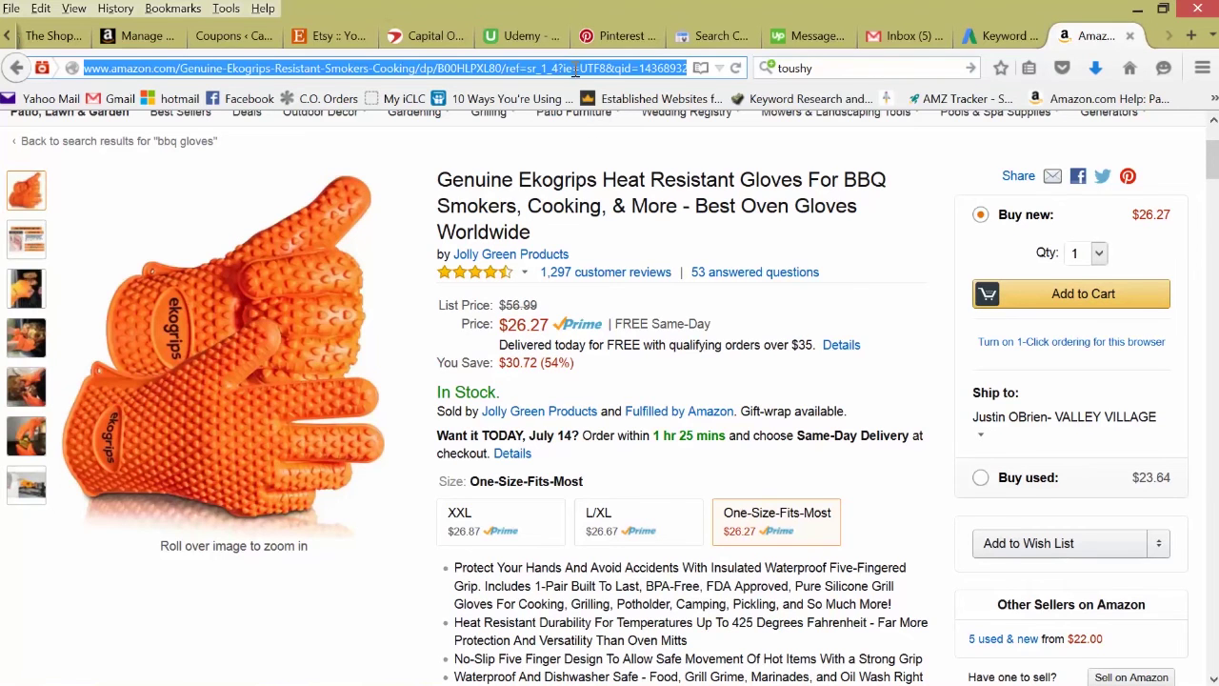
click(1000, 36)
click(273, 329)
key(ctrl+v)
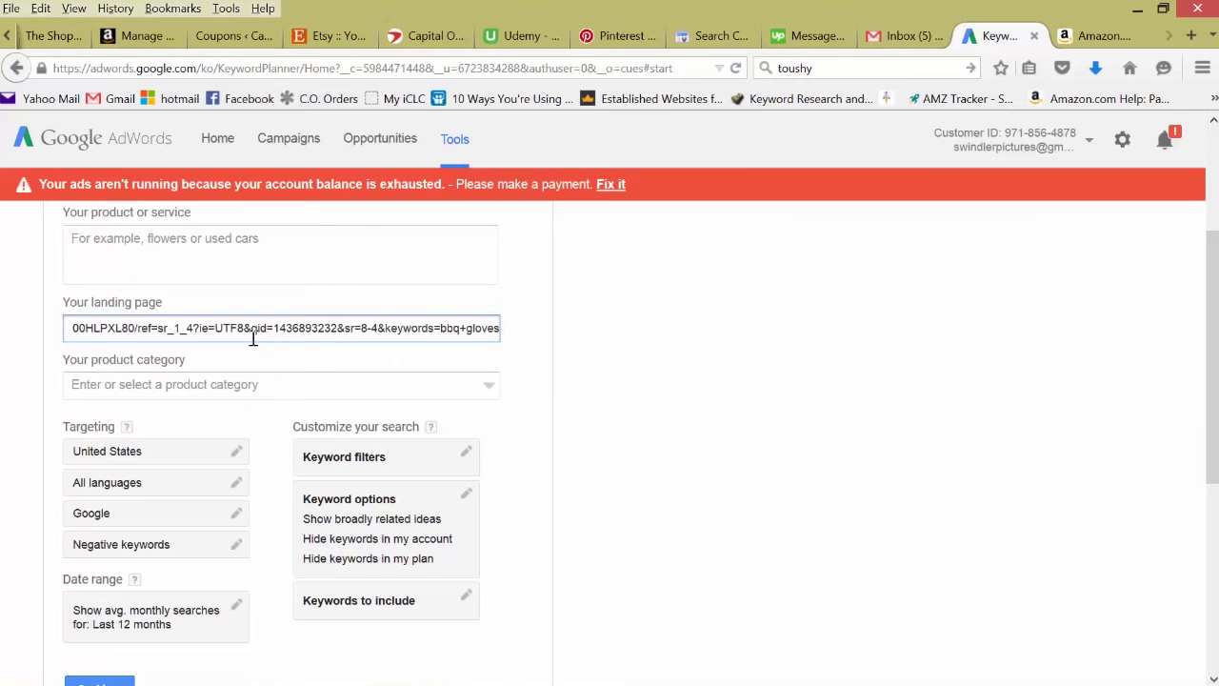
Get ideas for the Amazon landing page and show the individual keyword ideas instead of the ad groups
scroll(225, 441, down, 2)
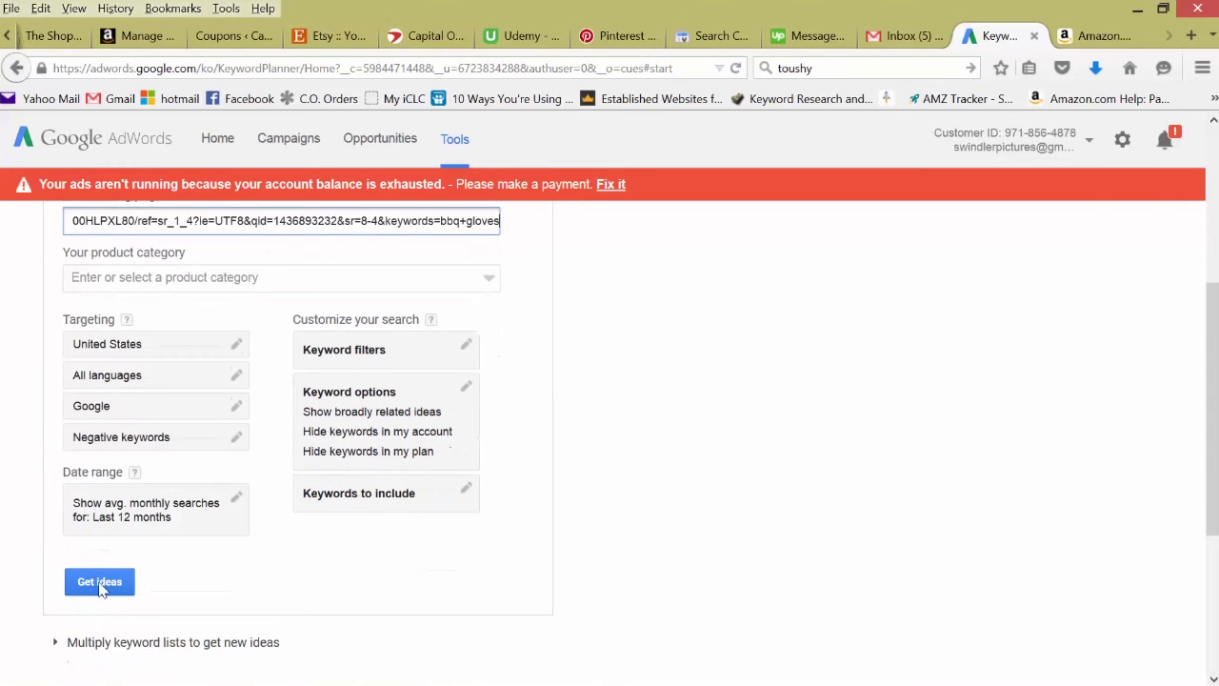
click(100, 582)
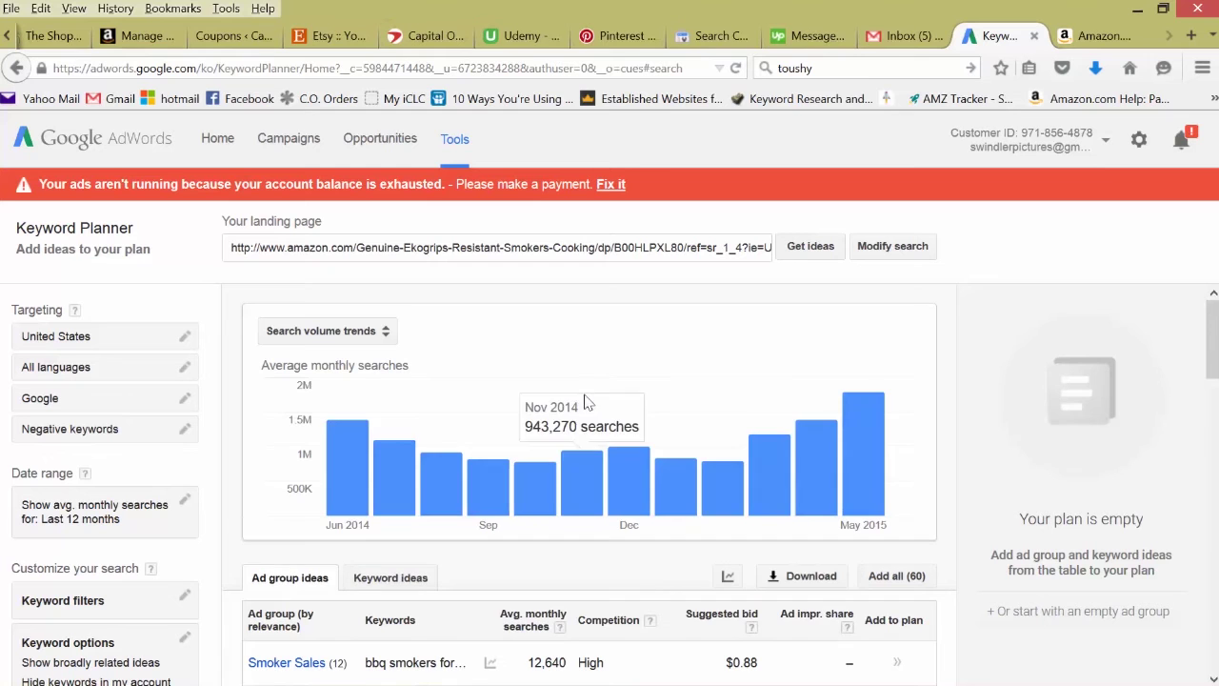
click(409, 577)
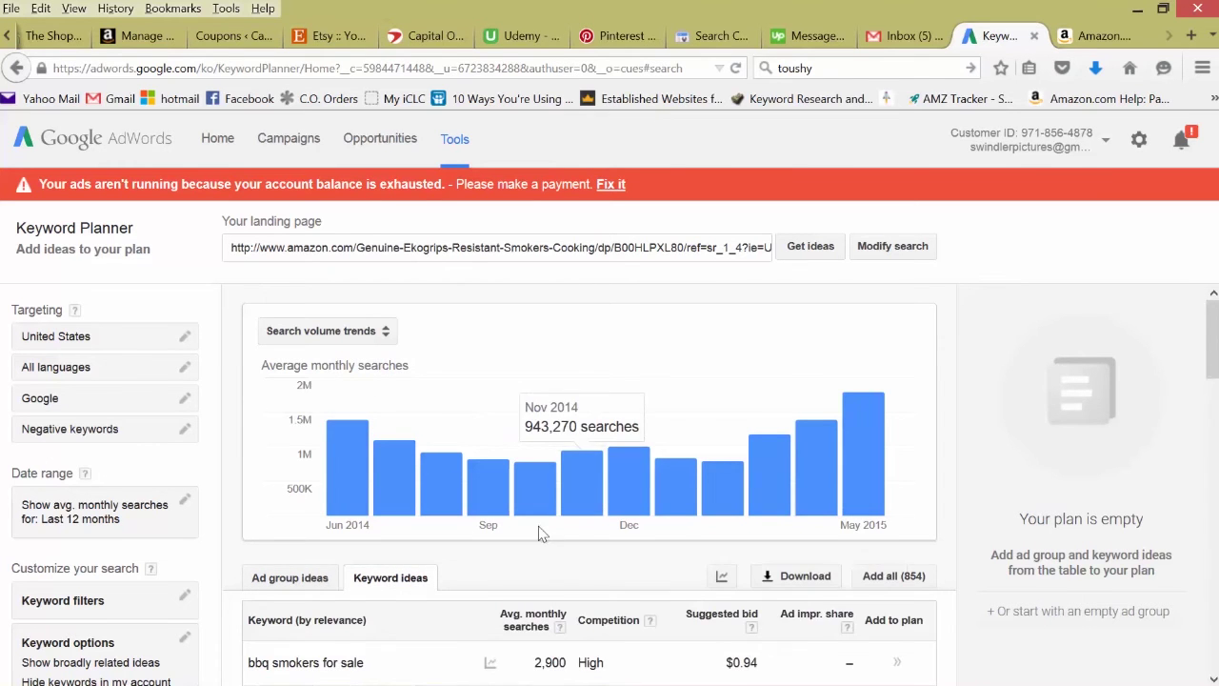
Sort the landing page's keyword ideas by average monthly searches in ascending order and look through the low-volume keywords
scroll(449, 550, down, 2)
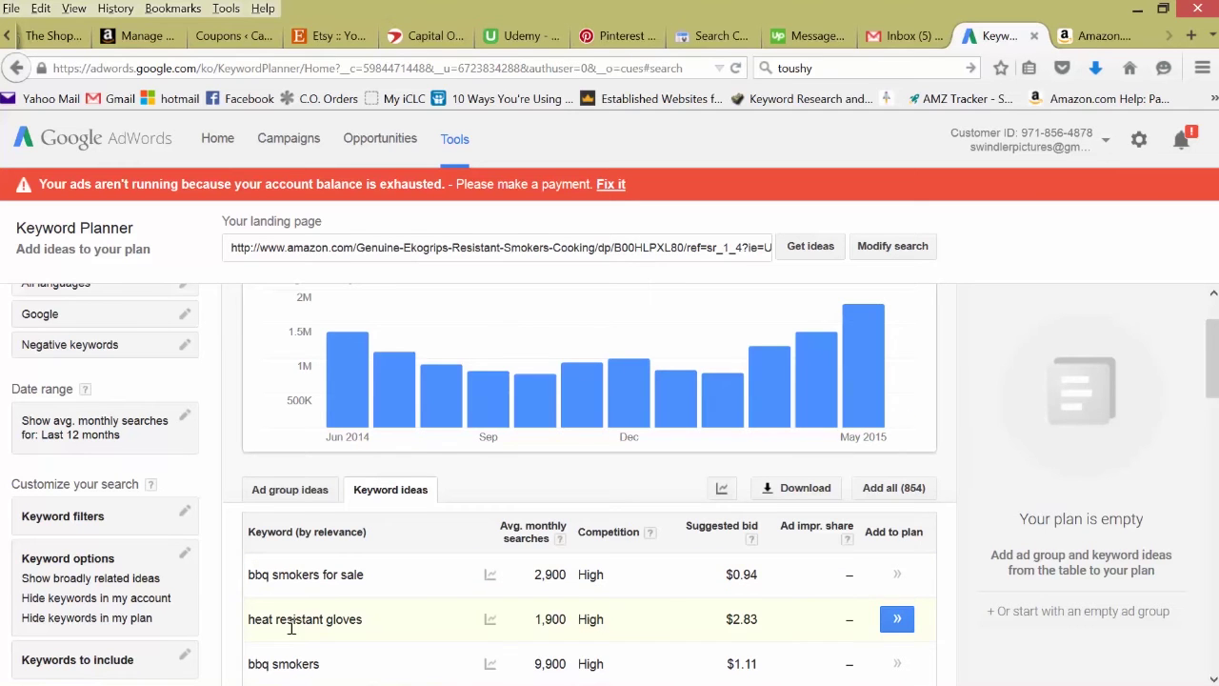
click(529, 536)
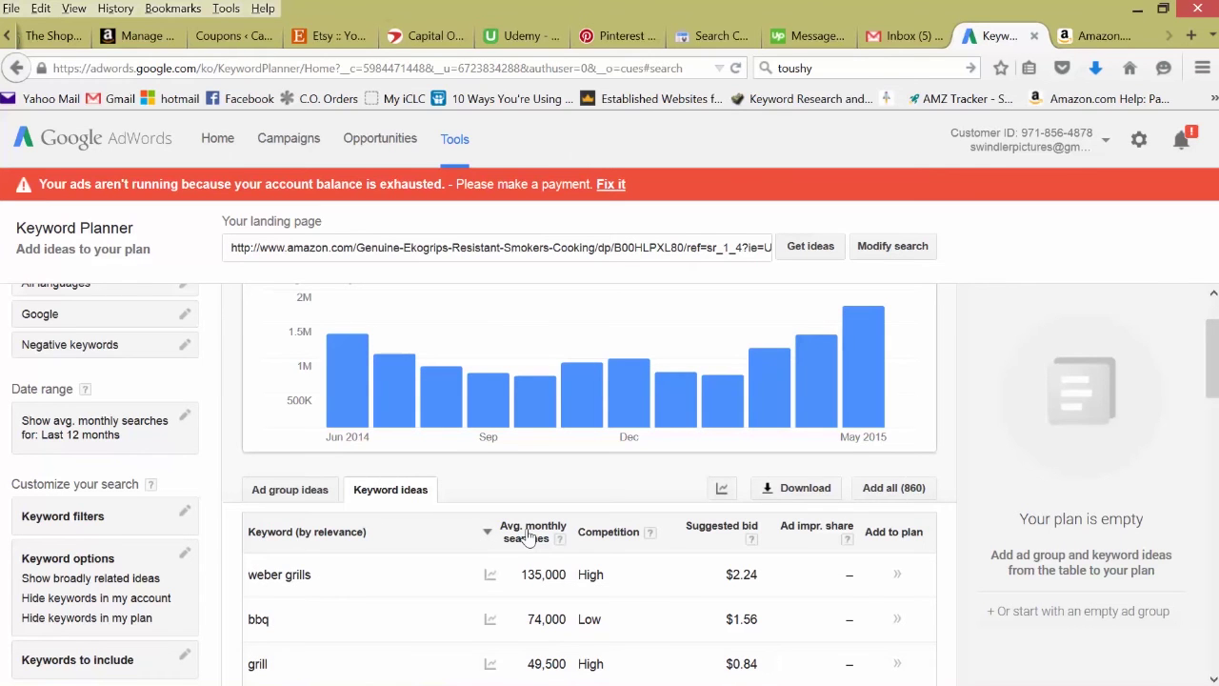
click(528, 536)
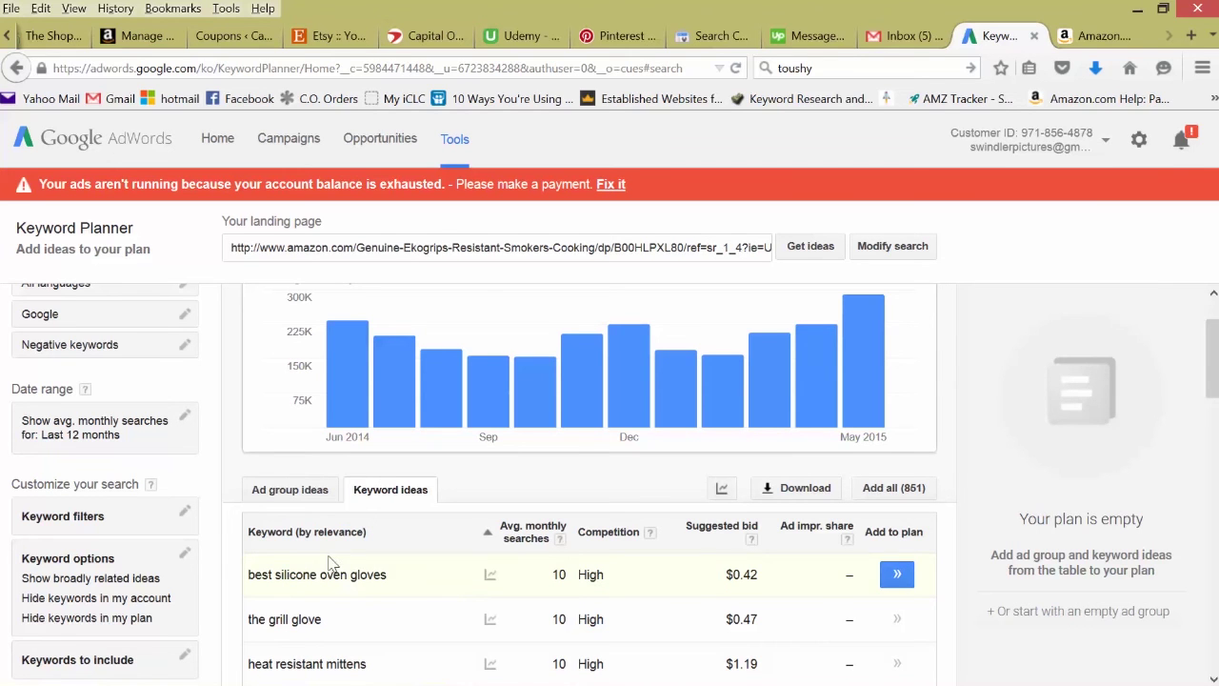
scroll(276, 539, down, 2)
scroll(276, 509, down, 3)
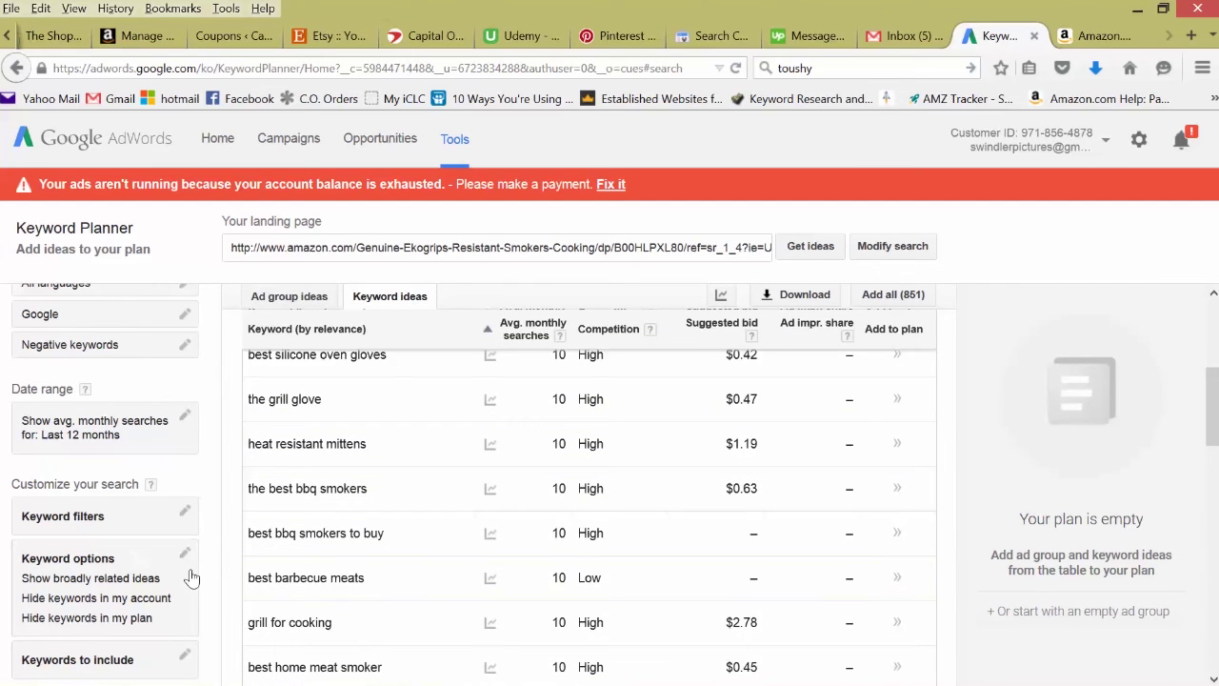
scroll(281, 576, down, 1)
scroll(281, 581, down, 3)
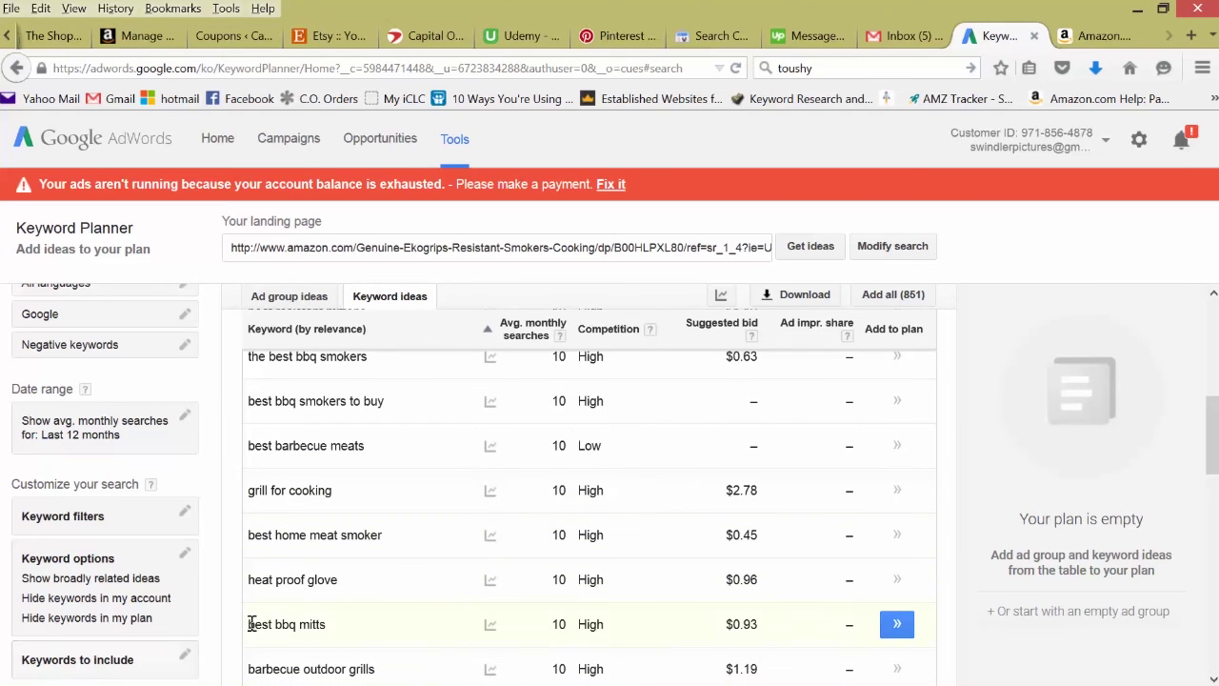
scroll(348, 624, down, 1)
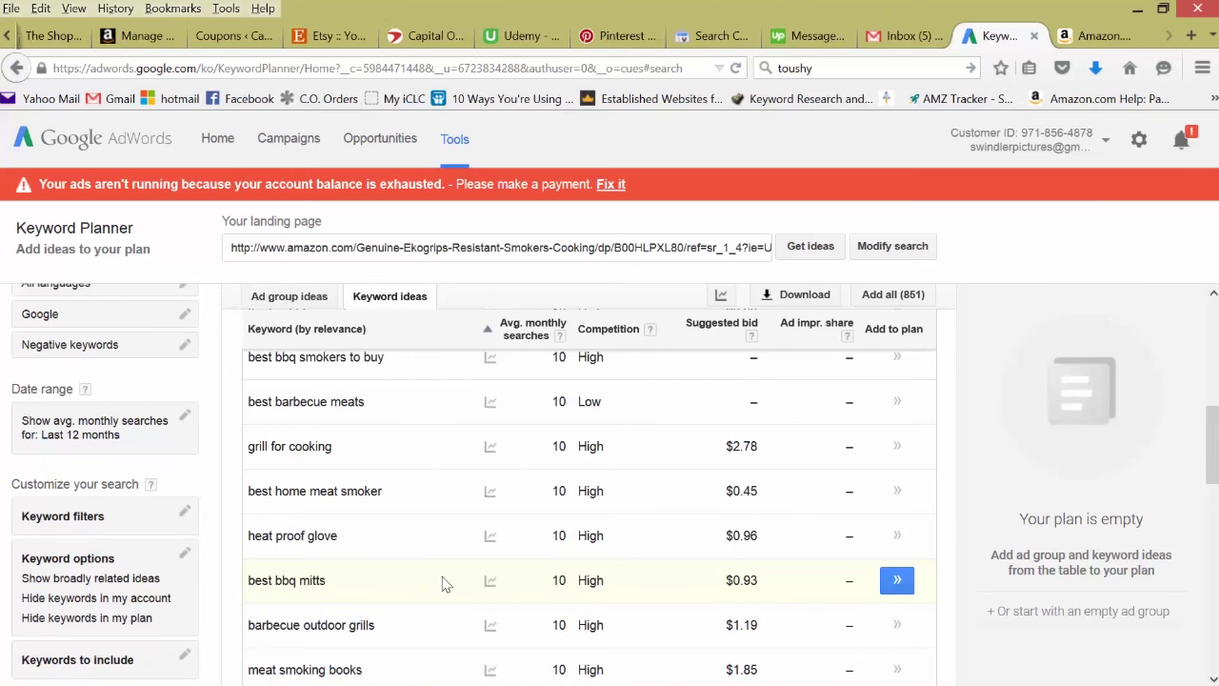
Open the download options for the historical statistics of the landing page's keyword ideas
scroll(444, 582, up, 3)
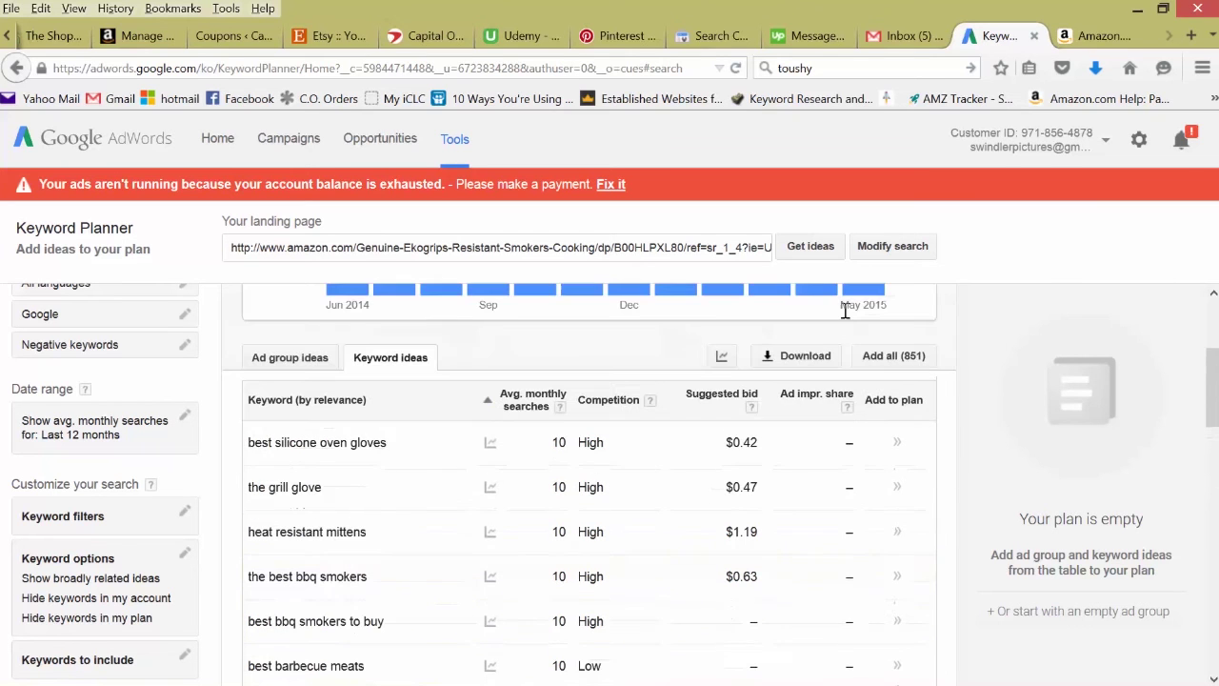
click(797, 357)
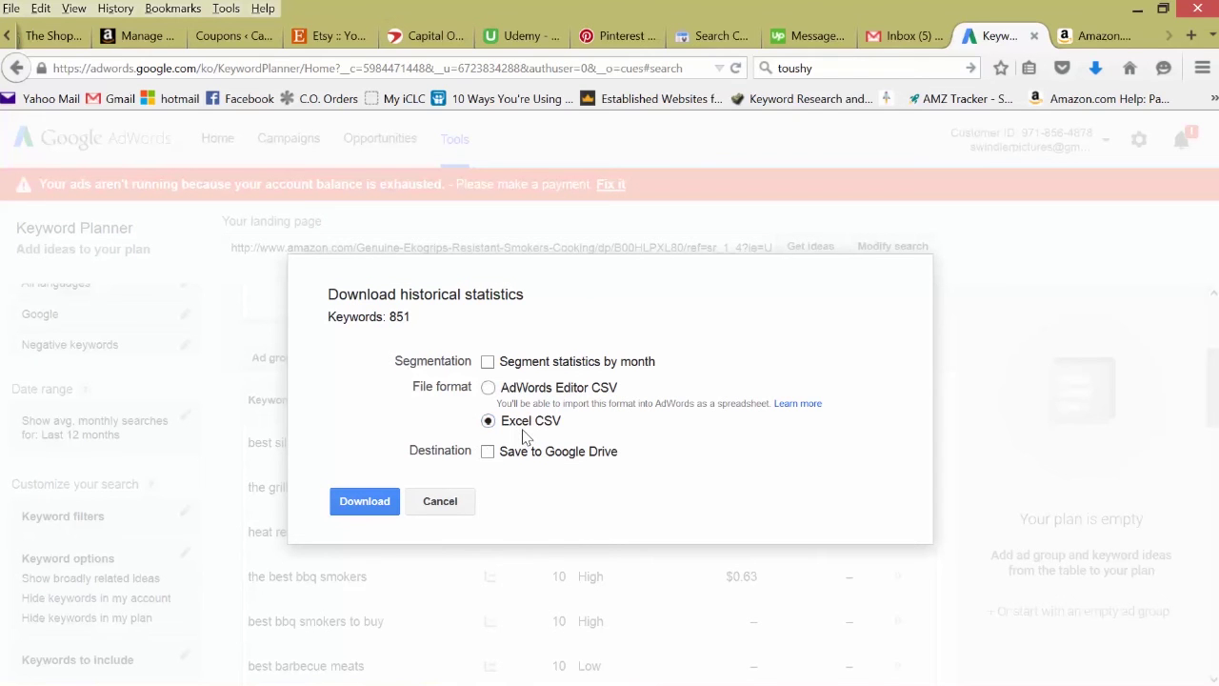